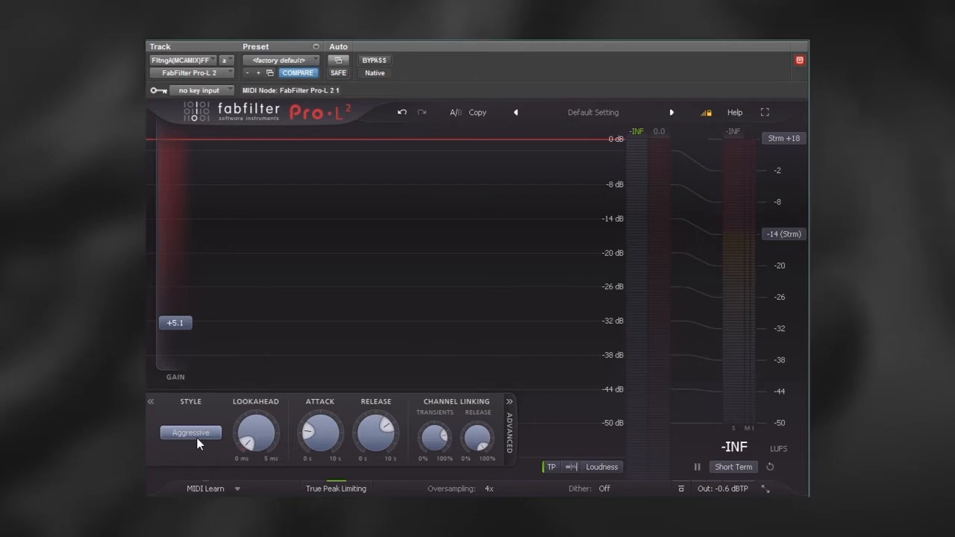
Try the Modern, Bus and Safe limiting styles one after another
left_click(196, 437)
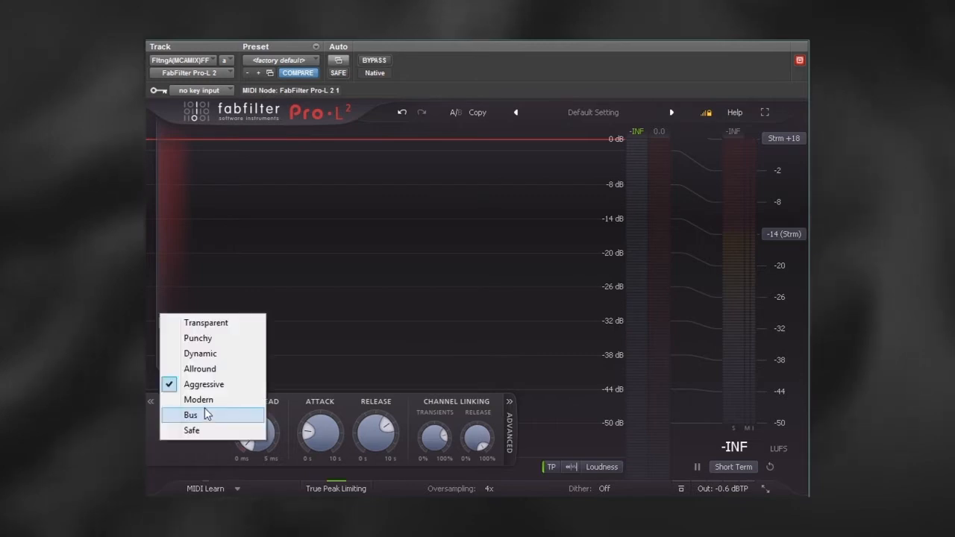
left_click(203, 401)
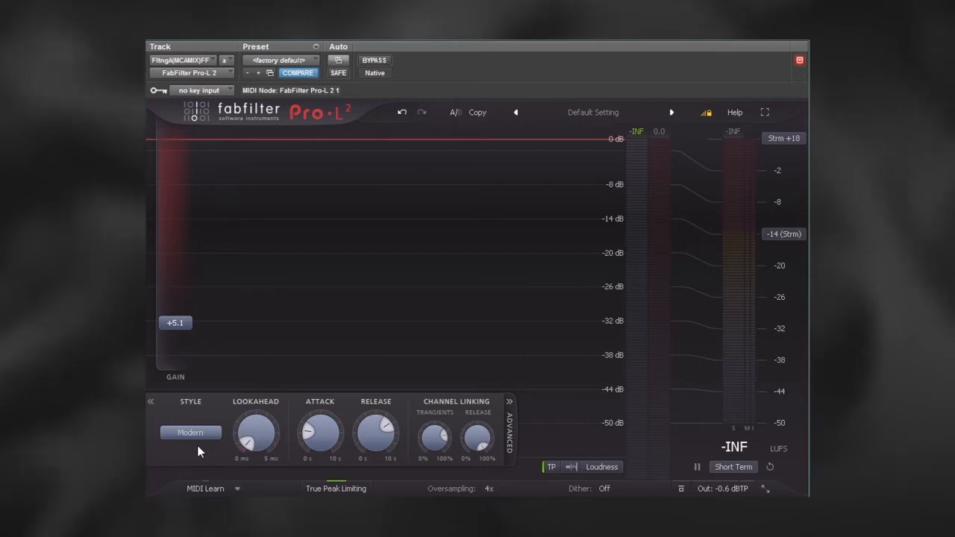
left_click(195, 434)
left_click(195, 415)
left_click(191, 434)
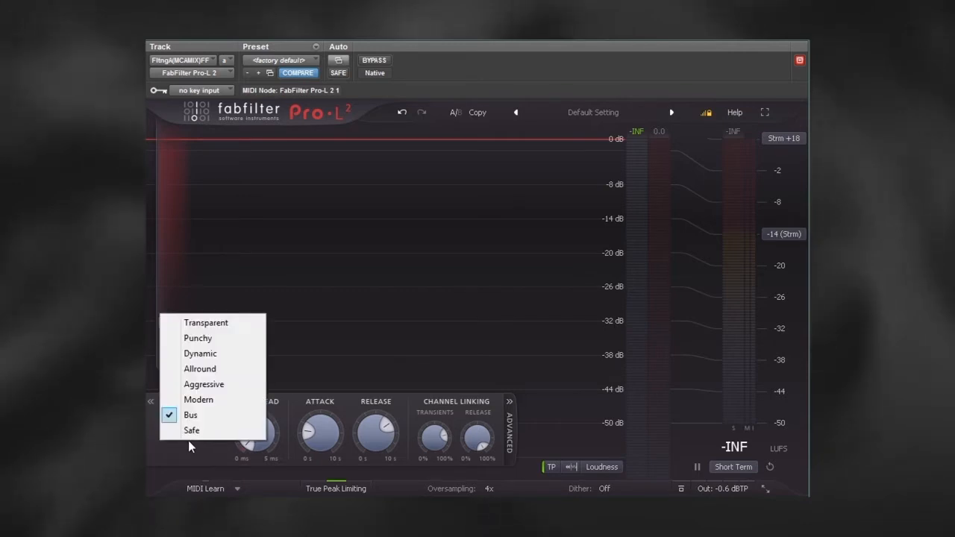
left_click(191, 432)
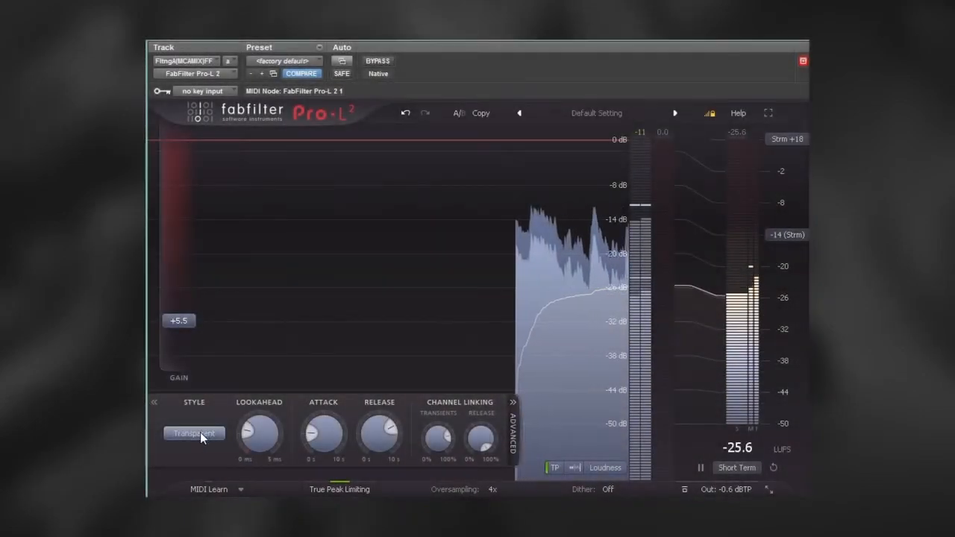
Switch the limiting style to Aggressive and raise the input gain to +5.7 dB during playback
left_click(198, 435)
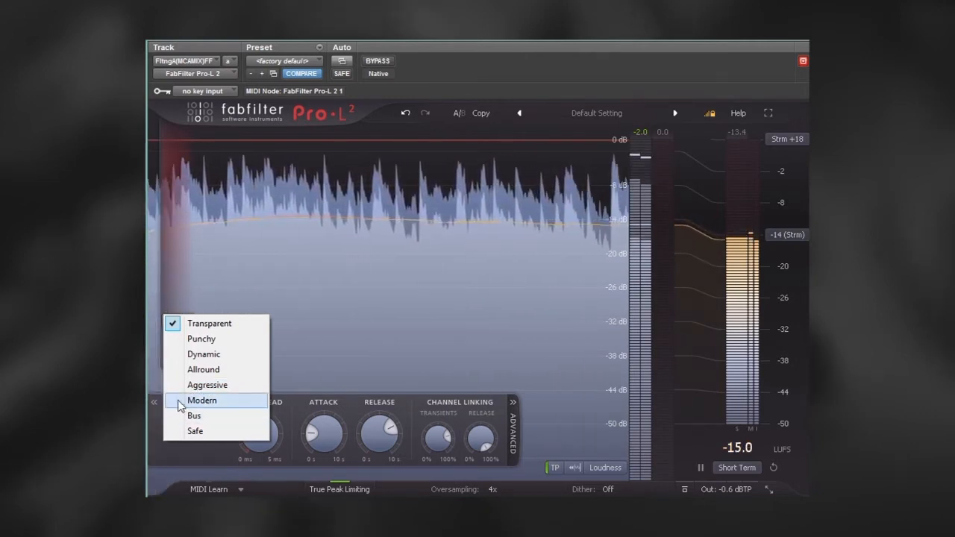
left_click(214, 386)
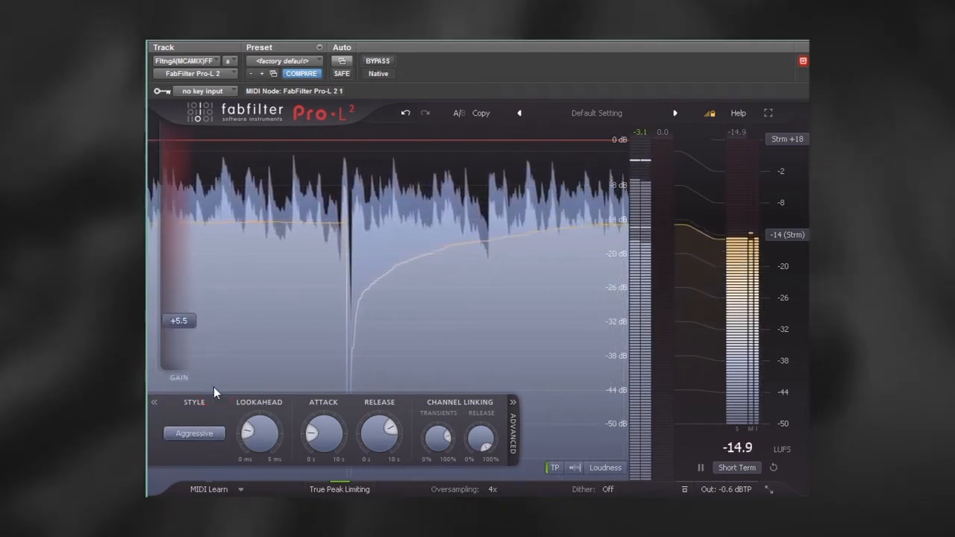
mouse_move(188, 326)
left_click_drag(188, 325, 188, 322)
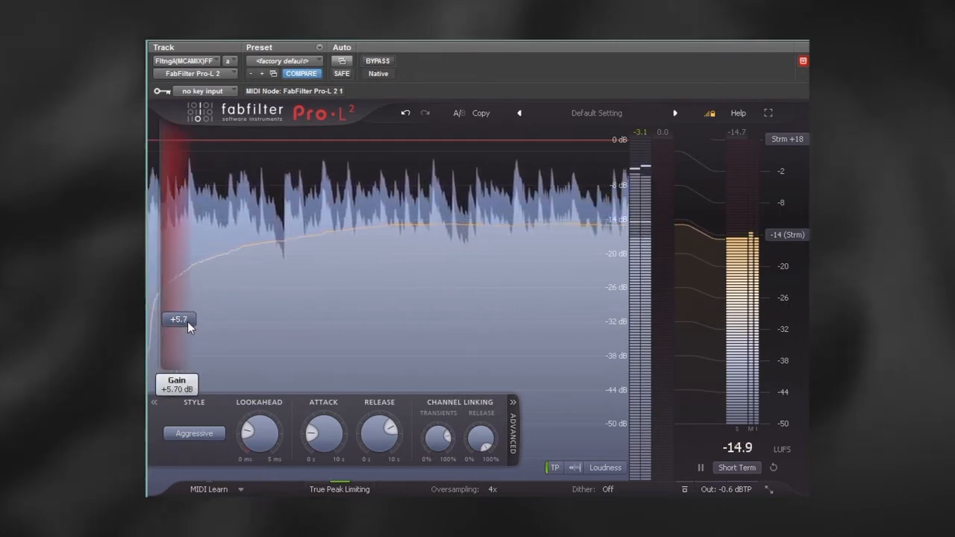
Audition the Modern and Safe limiting styles on the playing track and return to Aggressive
left_click(197, 436)
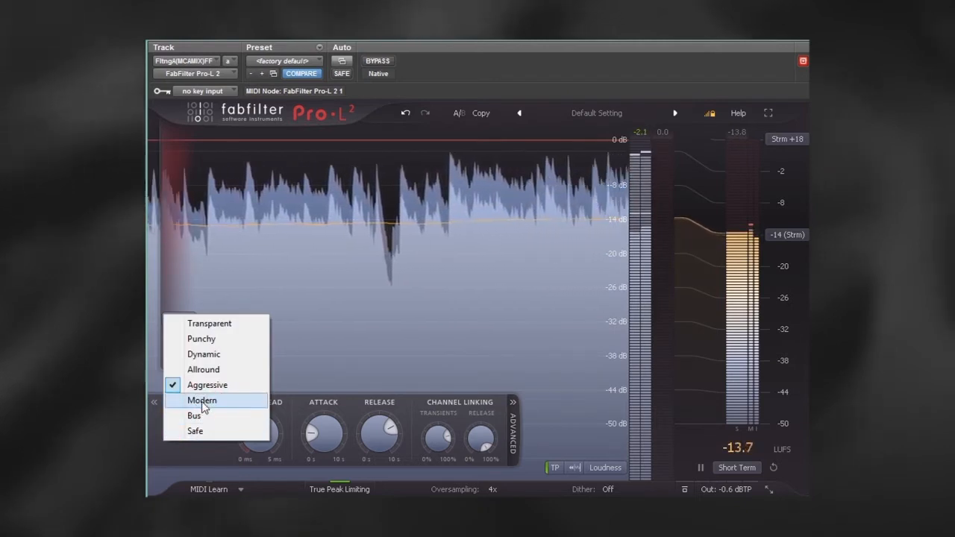
left_click(202, 401)
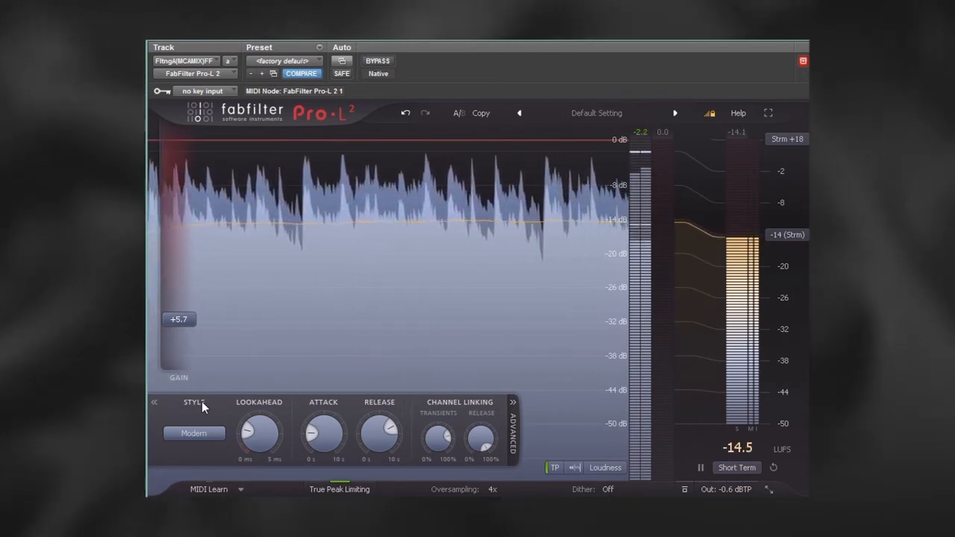
left_click(202, 429)
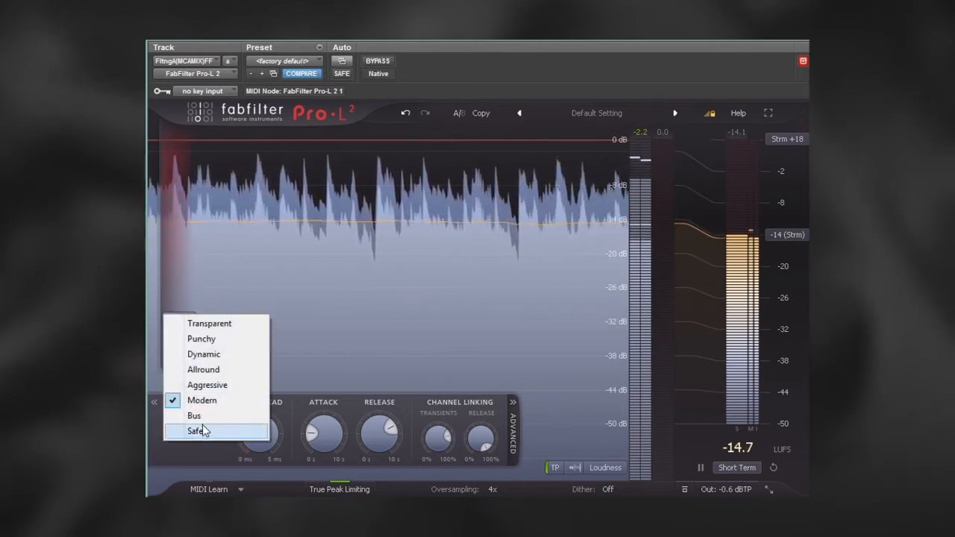
left_click(203, 431)
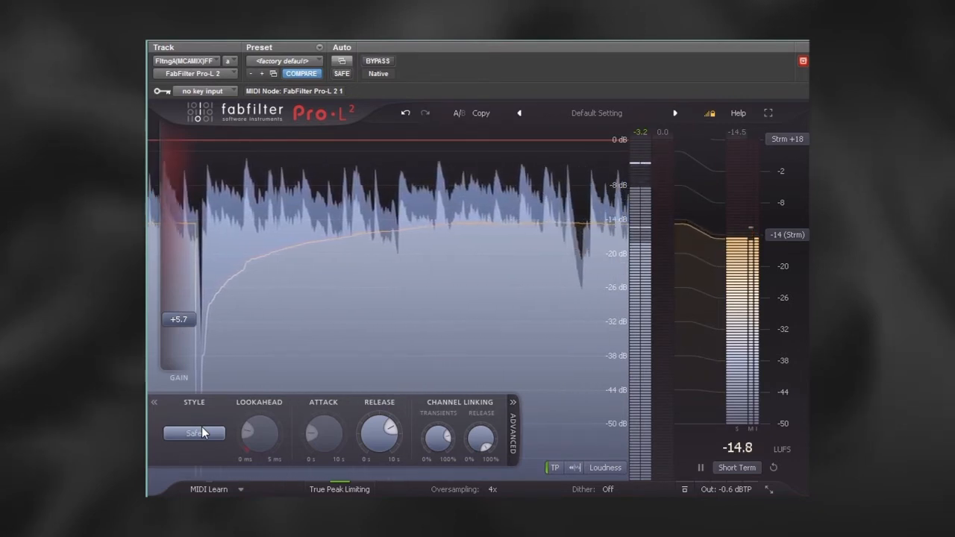
left_click(200, 433)
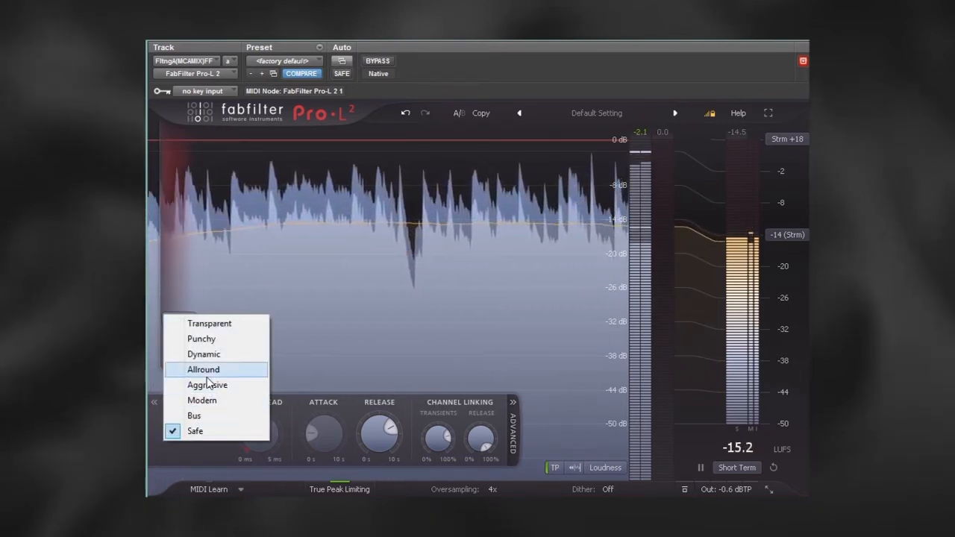
left_click(207, 385)
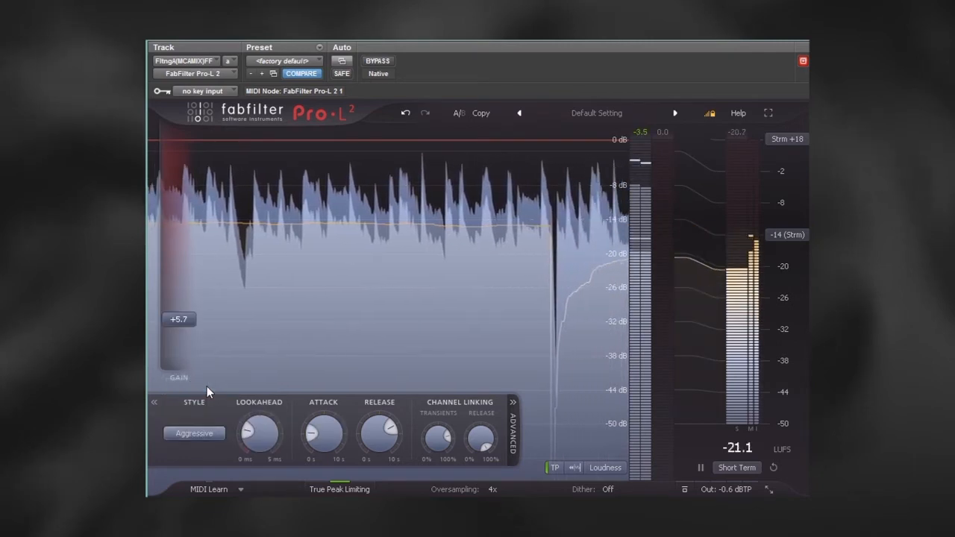
Compare the Modern and Aggressive limiting styles again during playback and finish on the Safe style
left_click(212, 433)
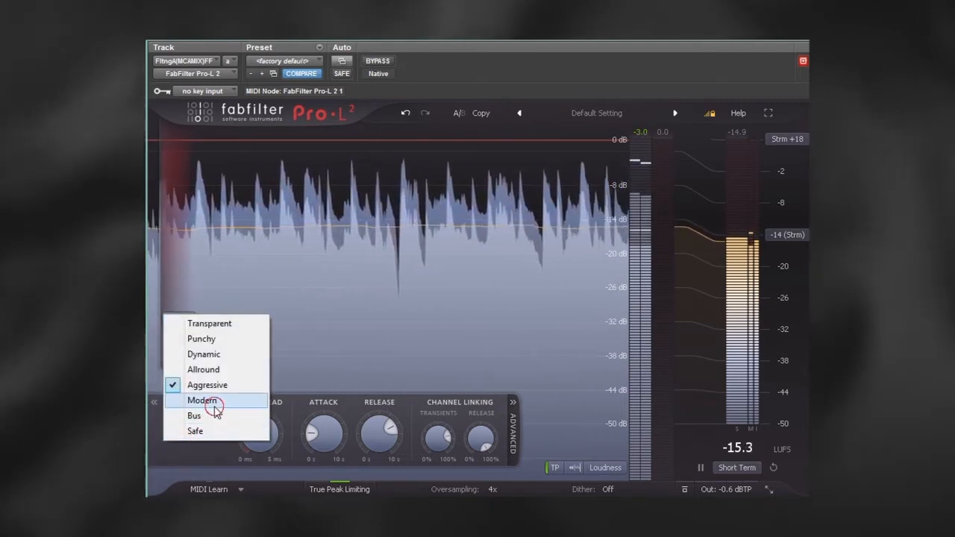
left_click(214, 406)
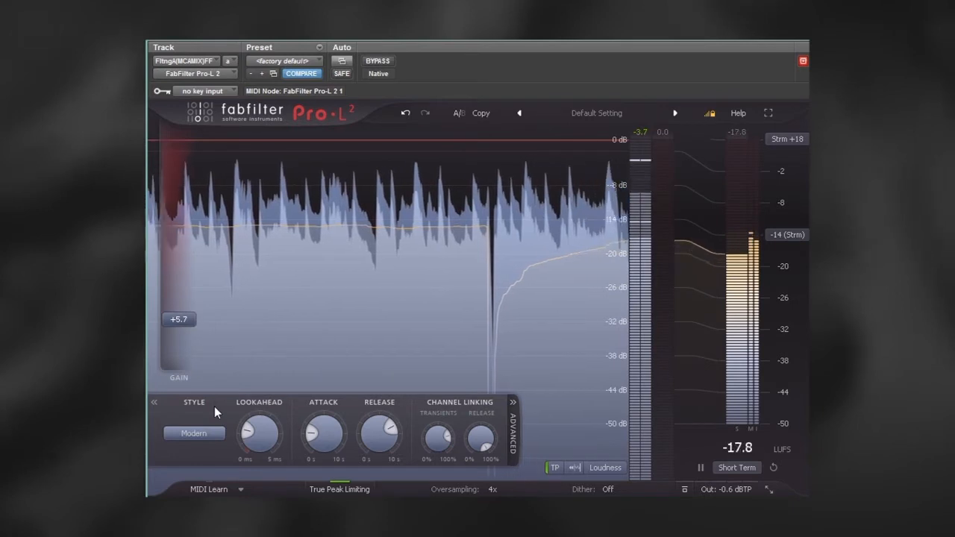
left_click(212, 433)
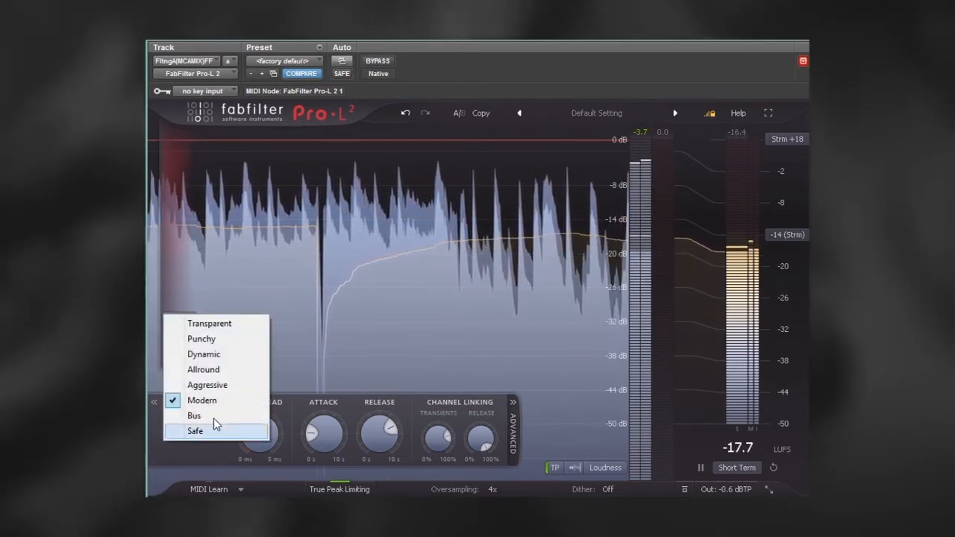
left_click(217, 387)
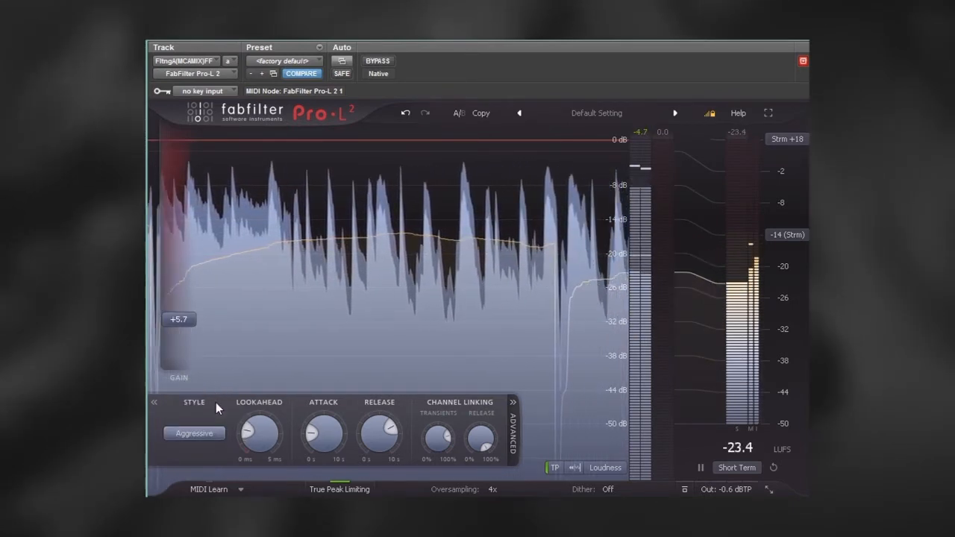
left_click(215, 432)
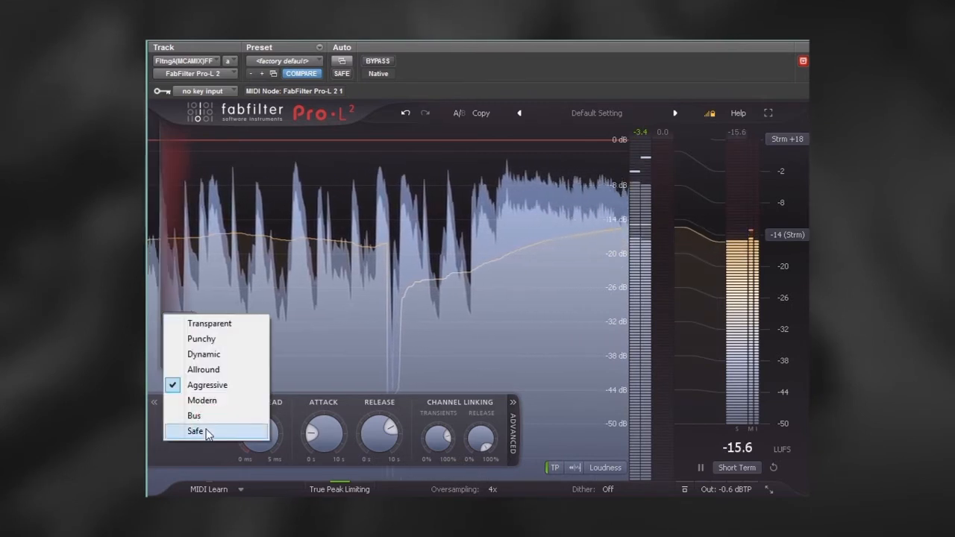
left_click(207, 433)
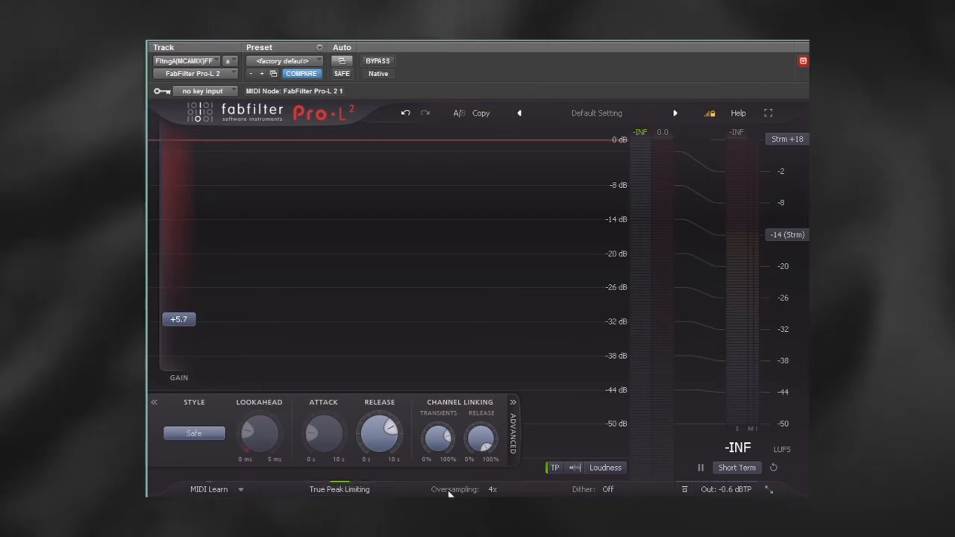
Review the available oversampling rates and dither bit depths, leaving both settings as they are
left_click(489, 490)
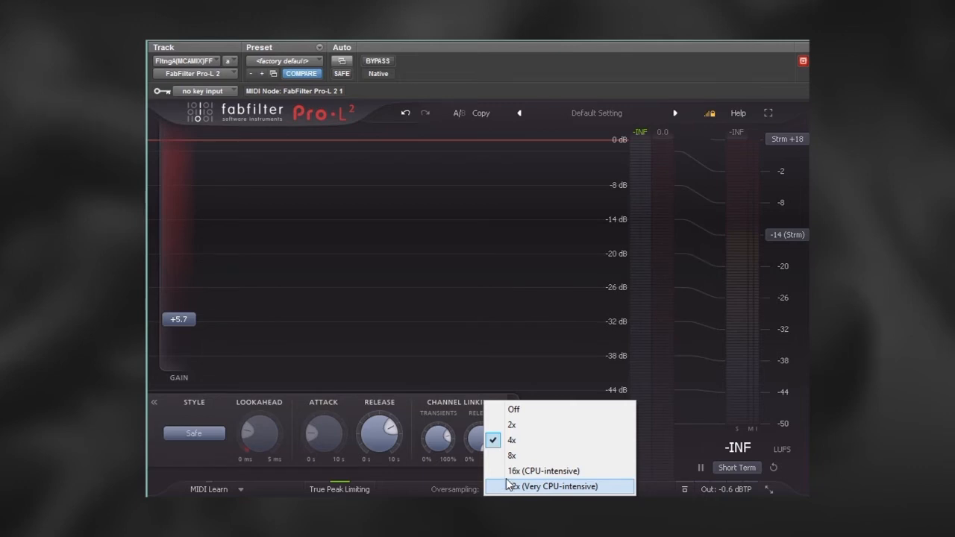
key("Escape")
left_click(597, 489)
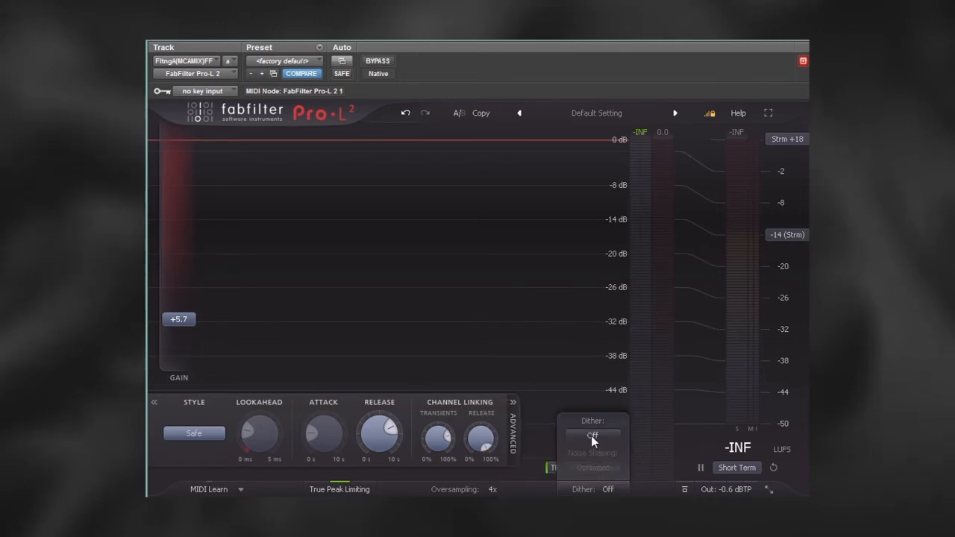
left_click(592, 436)
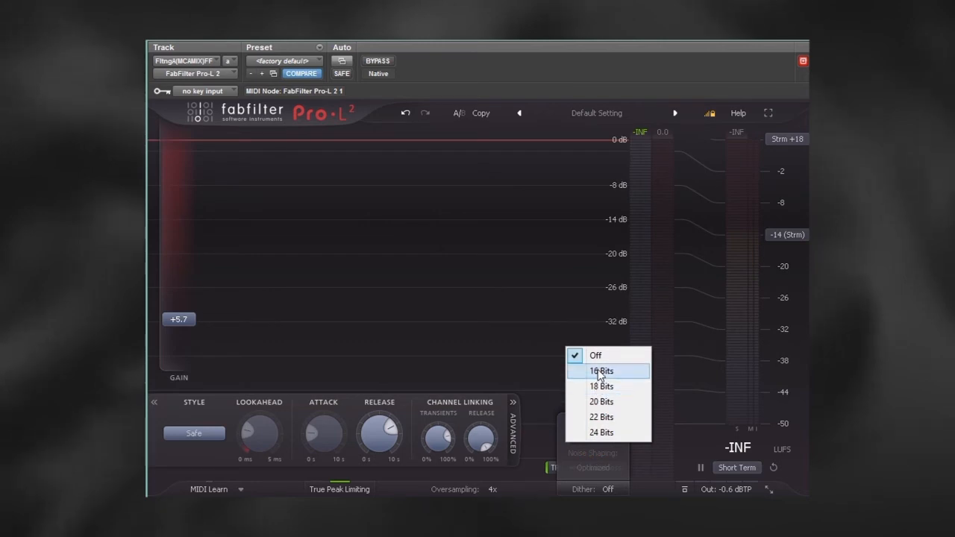
left_click(577, 466)
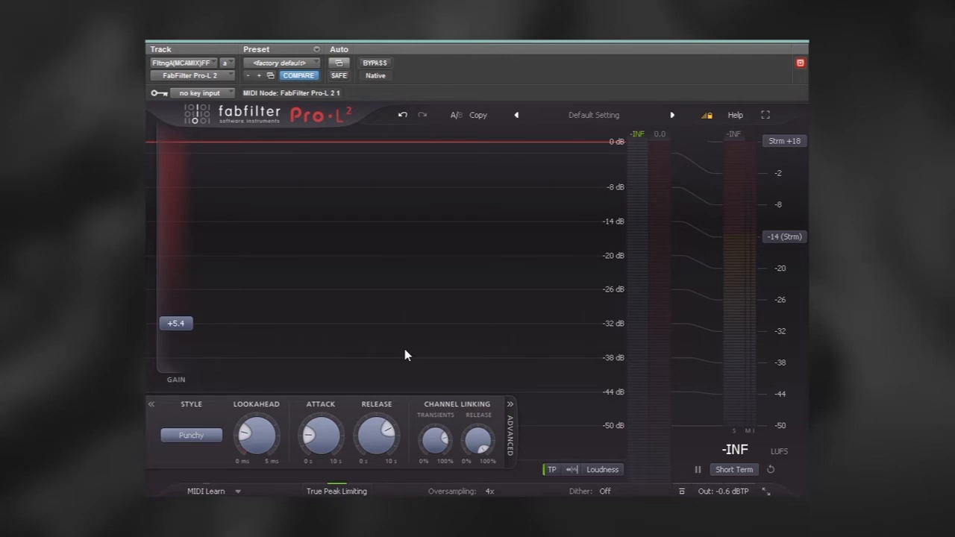
Start playback and cycle the real-time level display through its first four display modes in order
key("space")
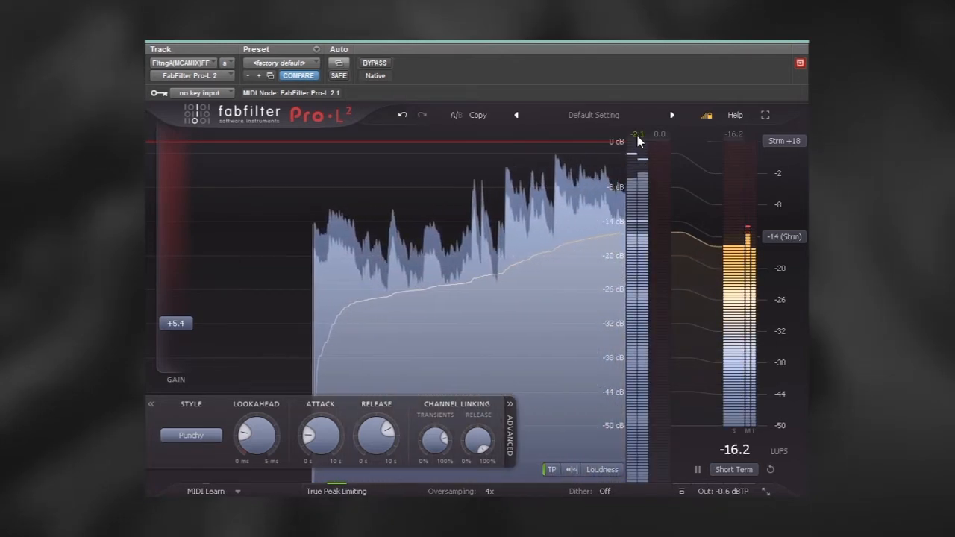
left_click(565, 469)
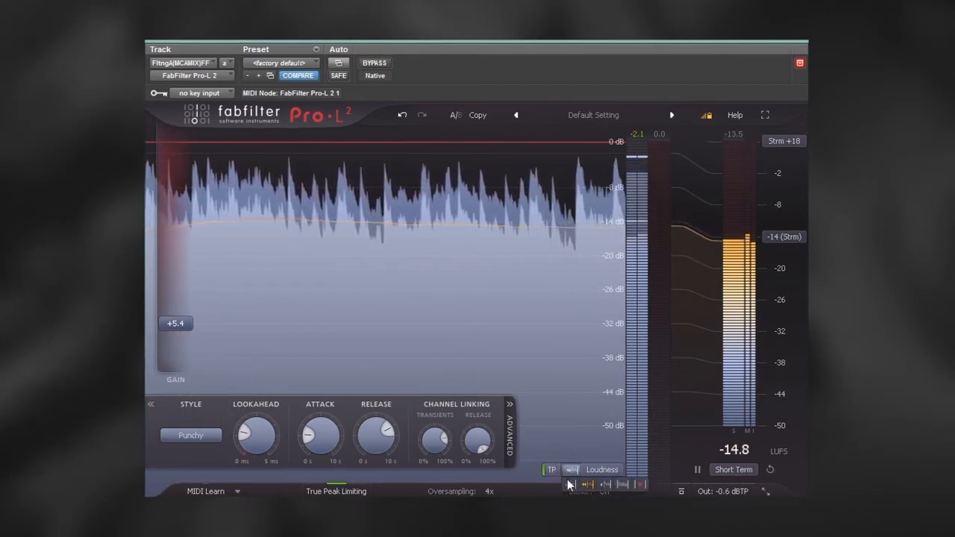
left_click(570, 486)
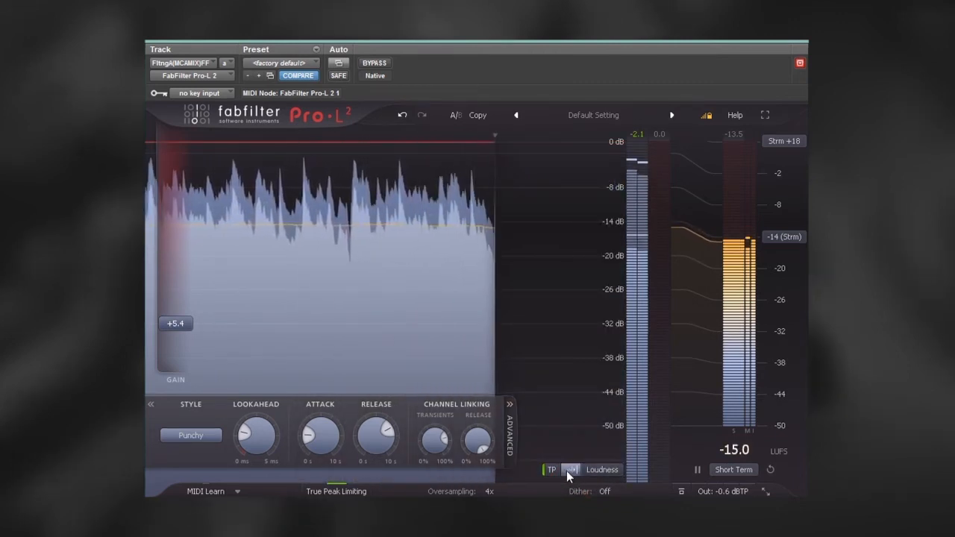
left_click(566, 471)
left_click(586, 485)
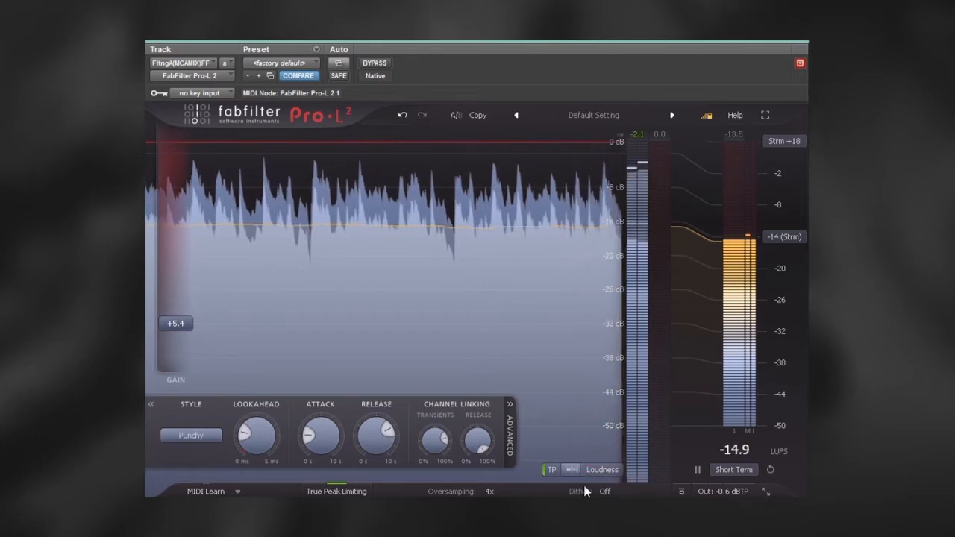
left_click(570, 468)
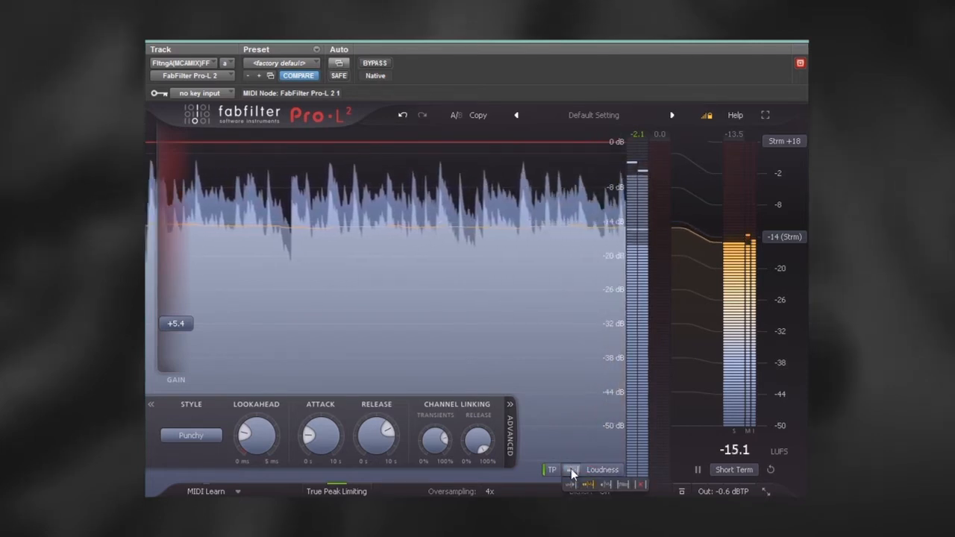
left_click(606, 485)
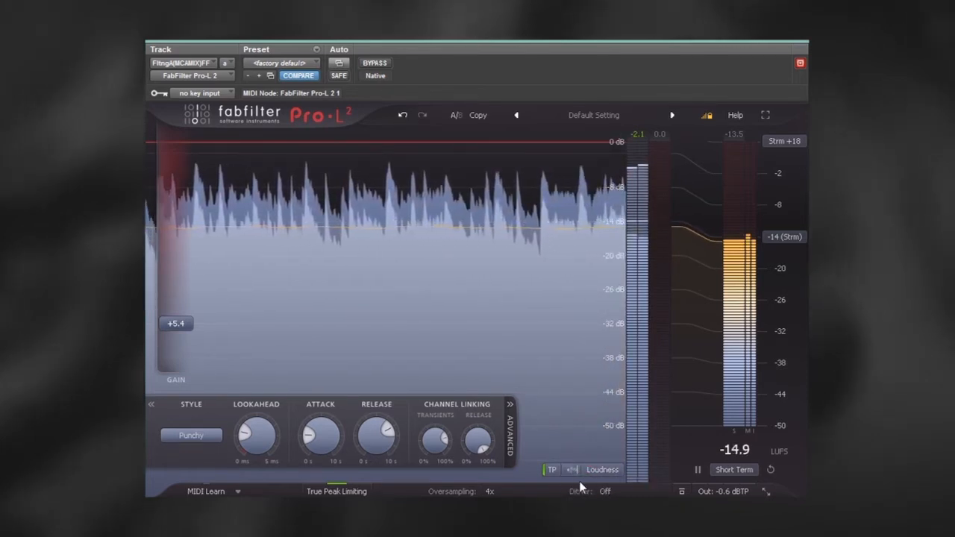
left_click(574, 475)
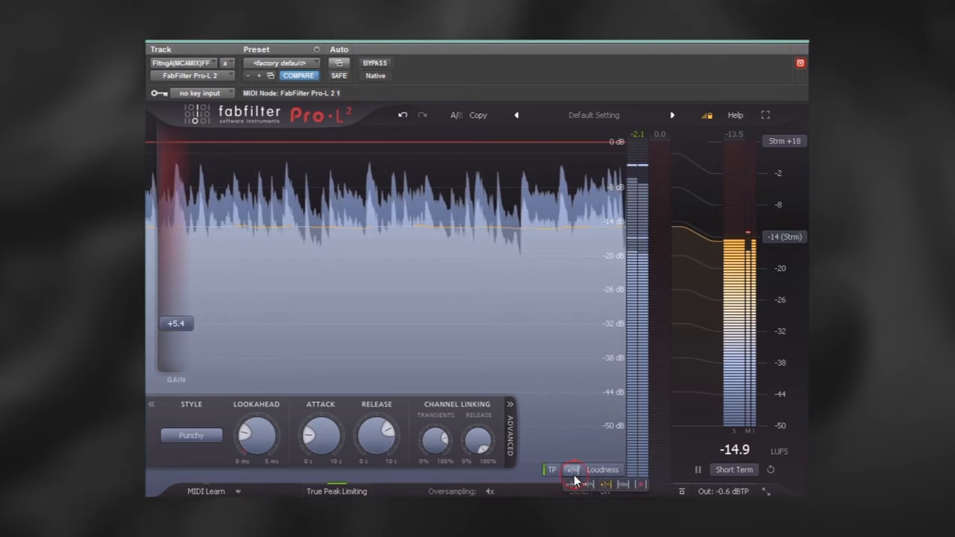
left_click(620, 485)
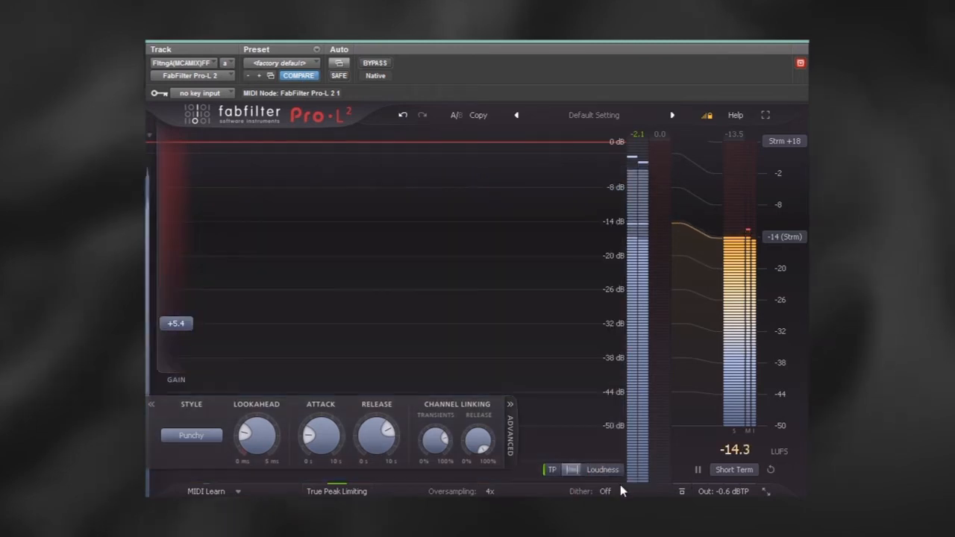
left_click(569, 470)
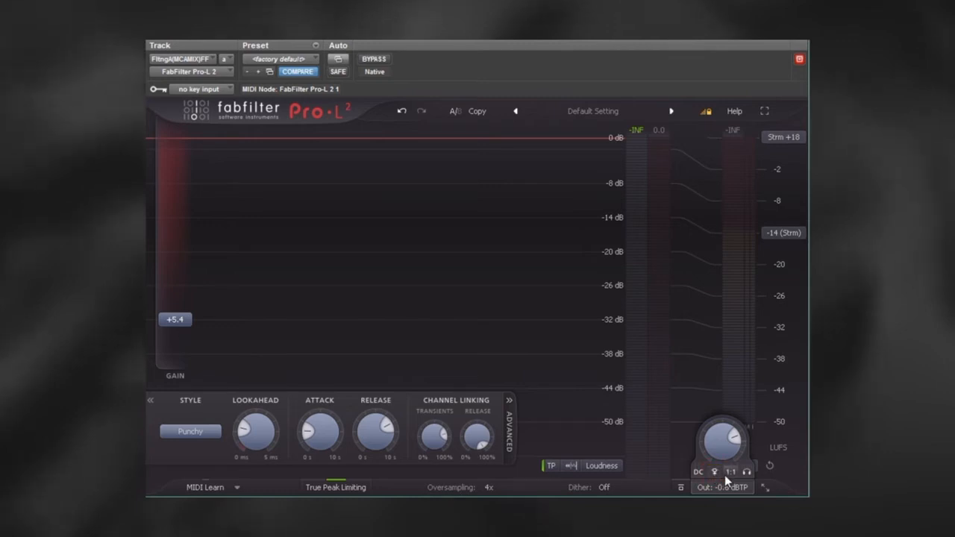
With 1:1 unity gain enabled, raise the gain to +10.05 dB and bypass the limiter for comparison
left_click(729, 471)
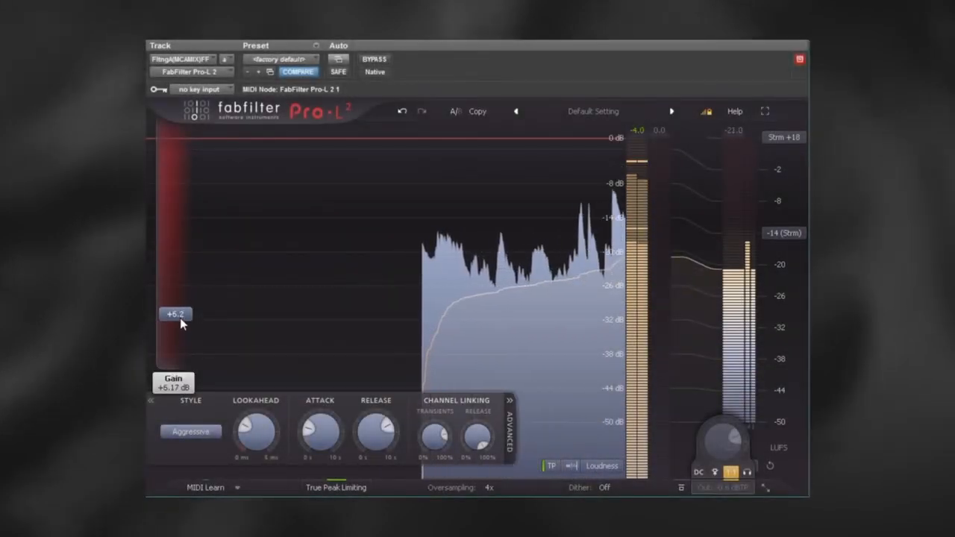
left_click_drag(180, 318, 183, 289)
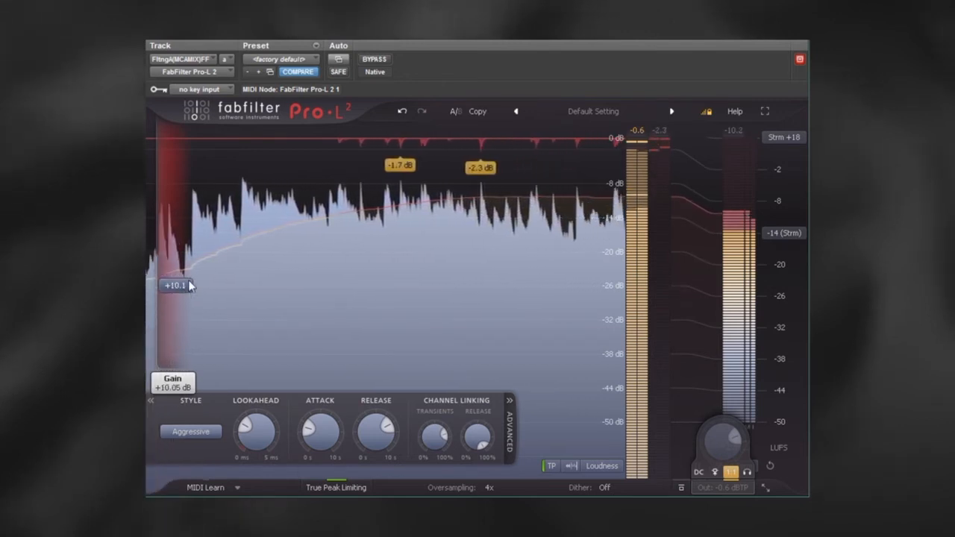
left_click(384, 61)
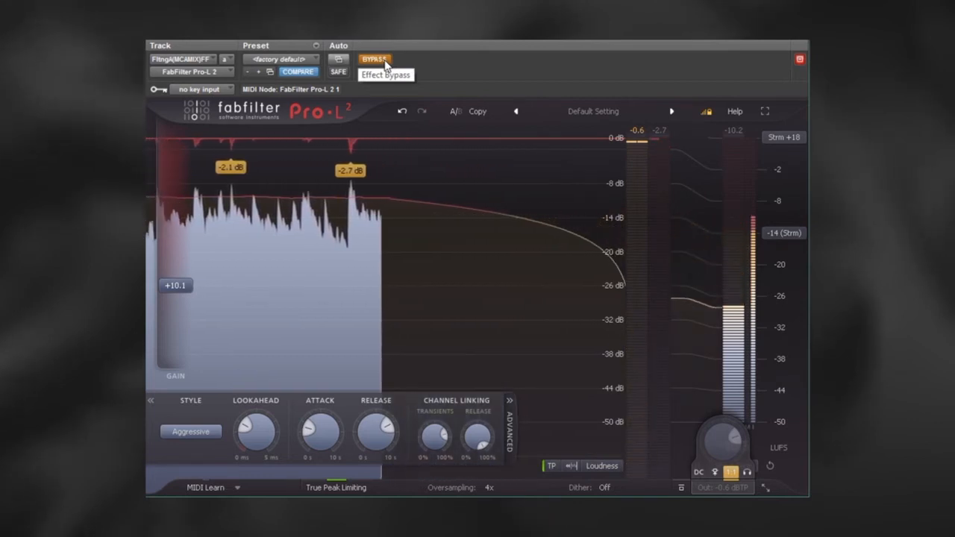
Take the limiter out of bypass, switch the limiting style to Modern and compare it against the bypassed signal during playback
left_click(384, 61)
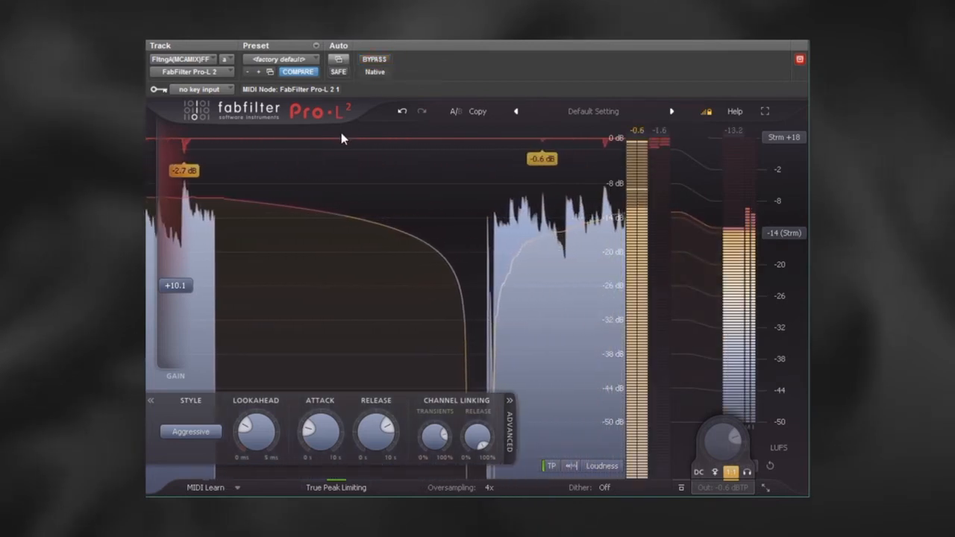
left_click(201, 432)
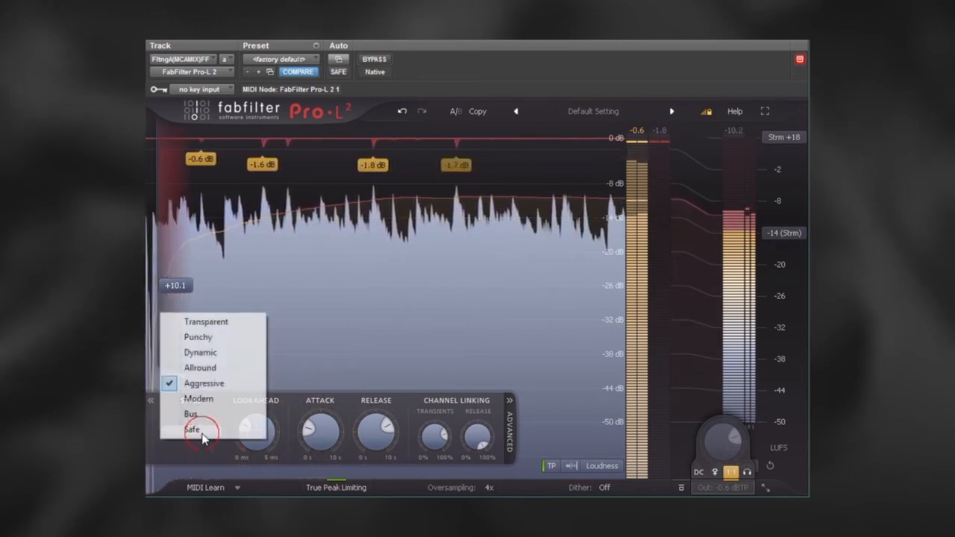
left_click(203, 397)
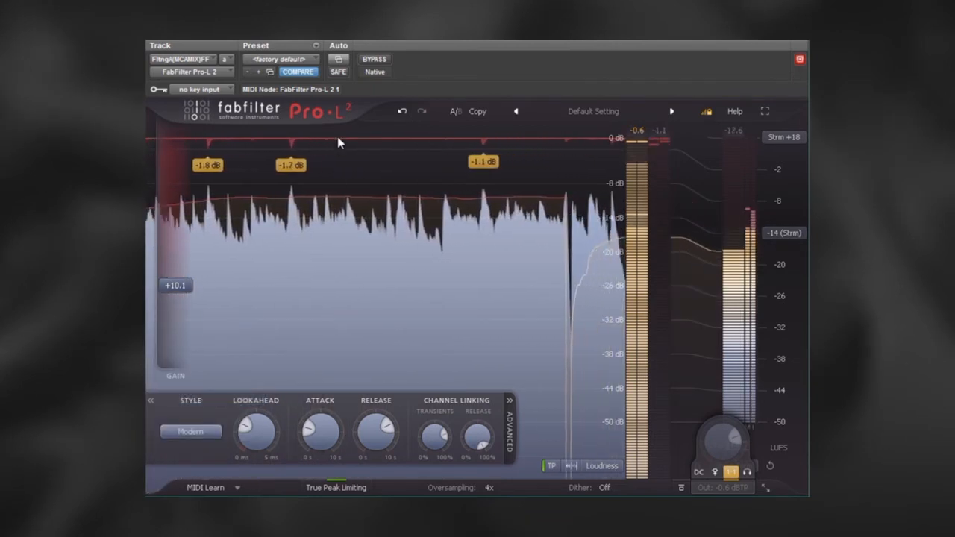
left_click(383, 60)
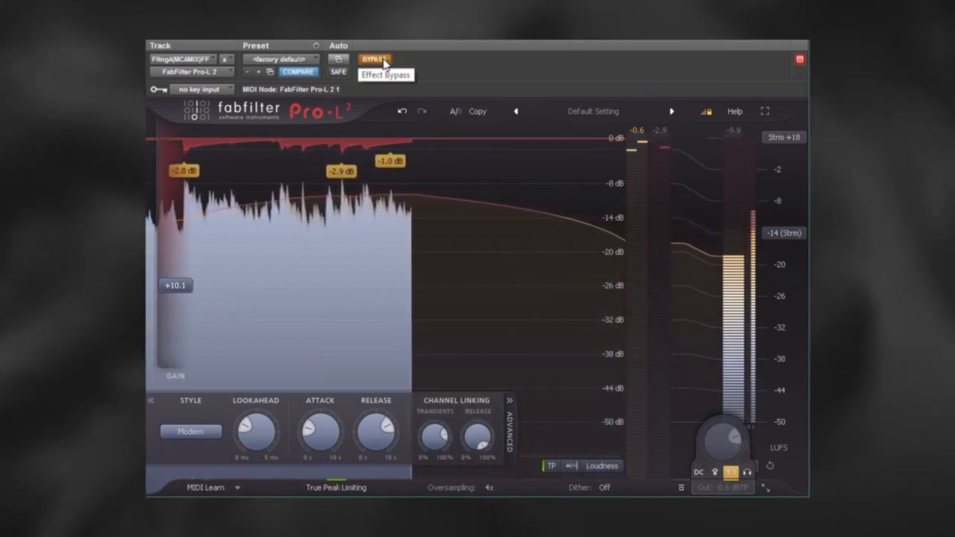
left_click(376, 60)
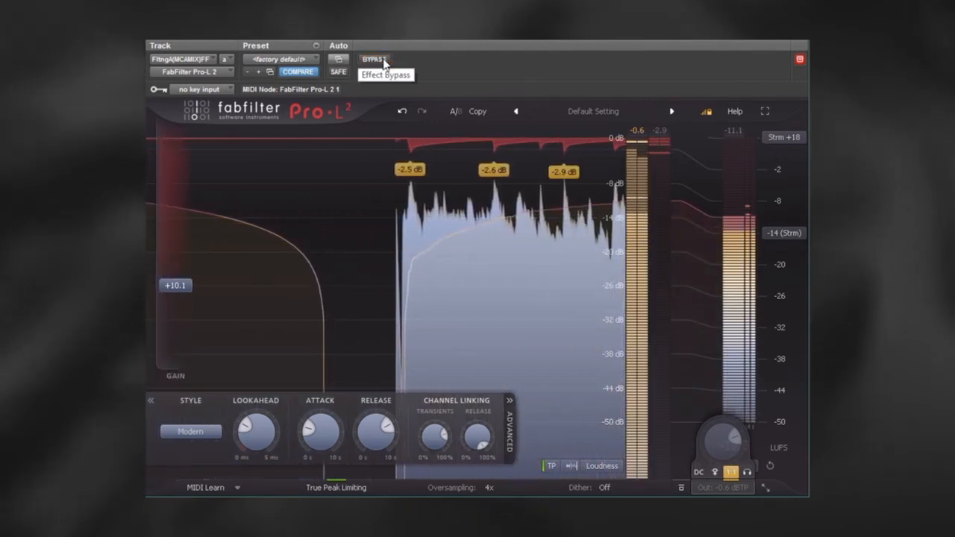
left_click(376, 59)
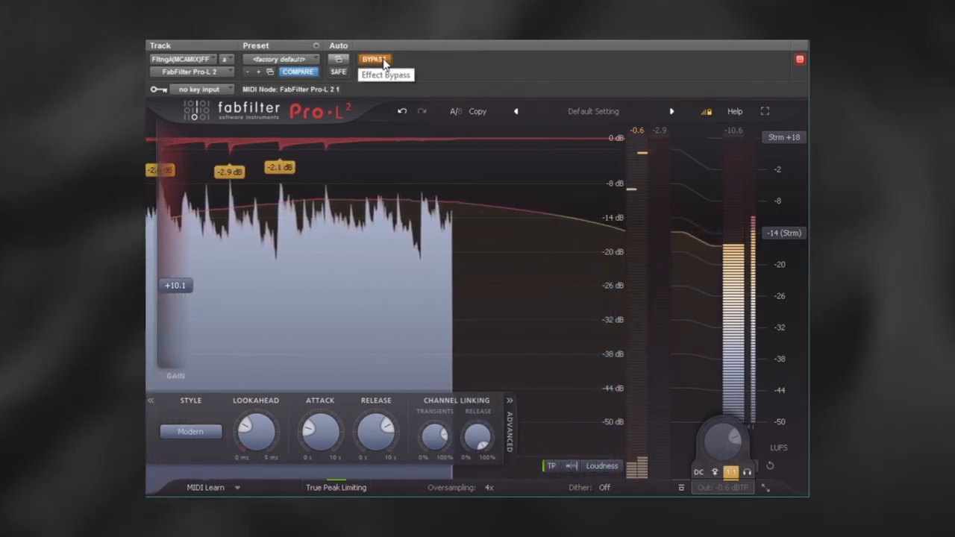
left_click(376, 60)
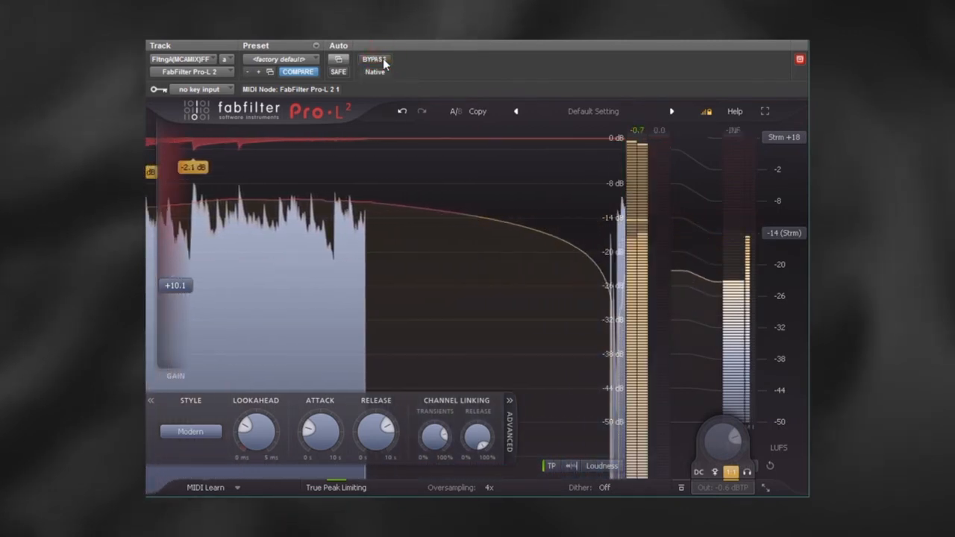
Switch the limiting style to Safe and compare it against the bypassed signal at matched loudness
left_click(191, 431)
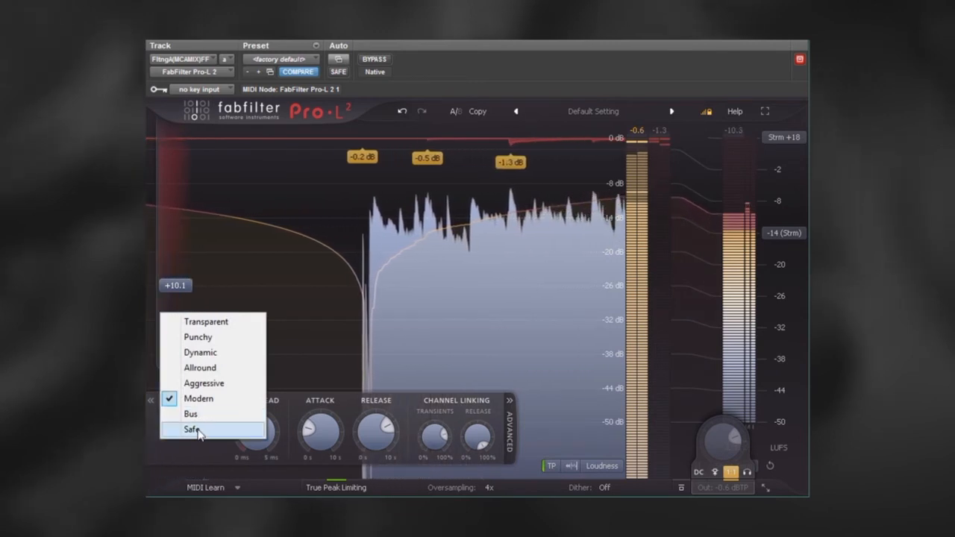
left_click(196, 430)
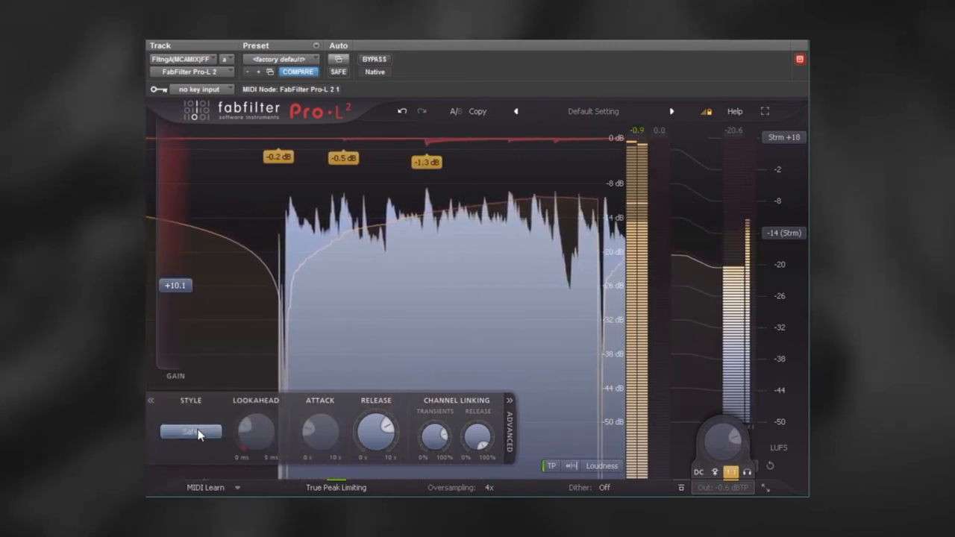
left_click(383, 60)
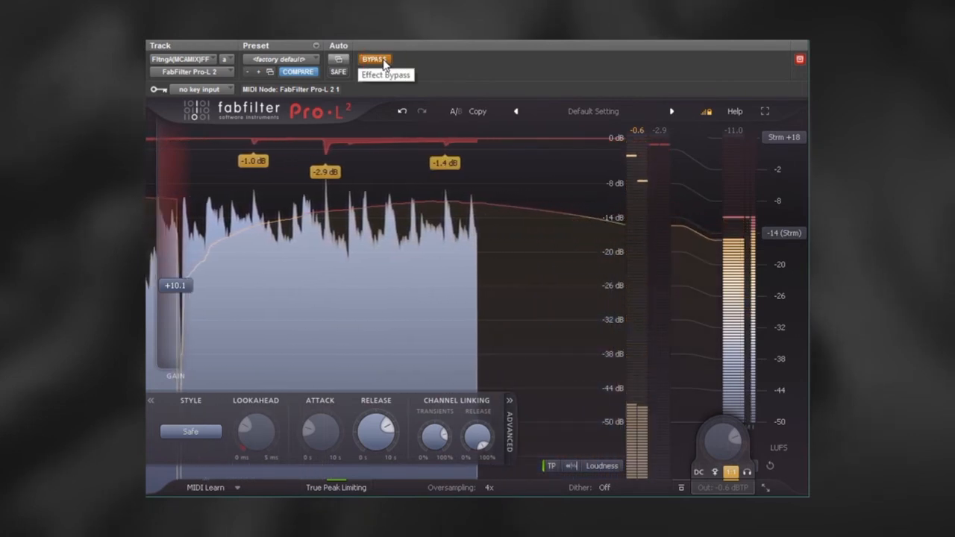
left_click(383, 60)
Raise the limiter's gain to +11.66 dB and compare the Safe style against bypass
mouse_move(188, 282)
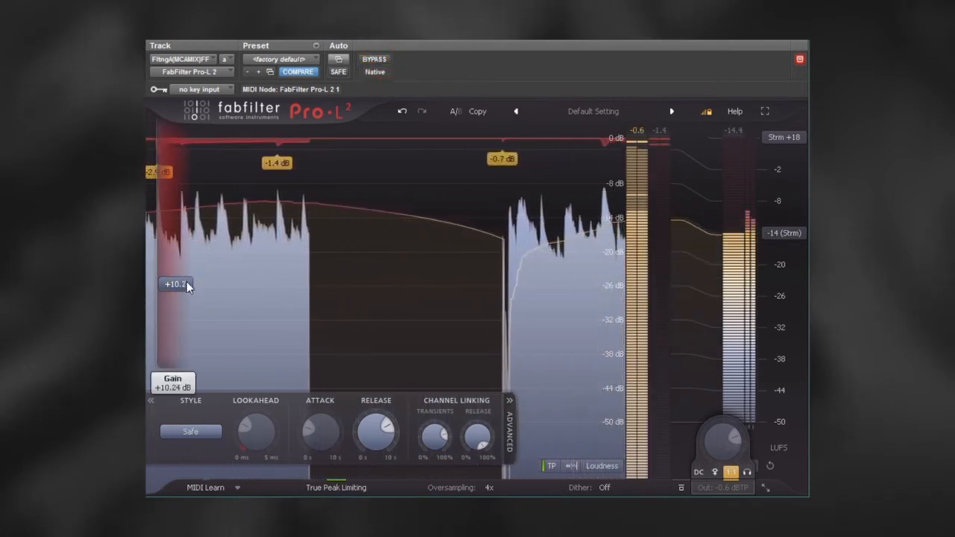
left_click_drag(188, 282, 187, 273)
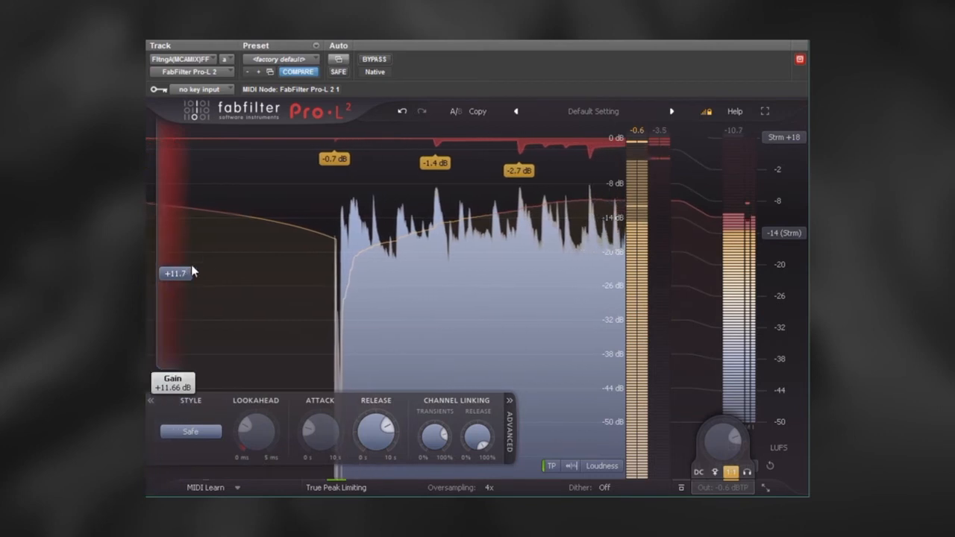
left_click(381, 60)
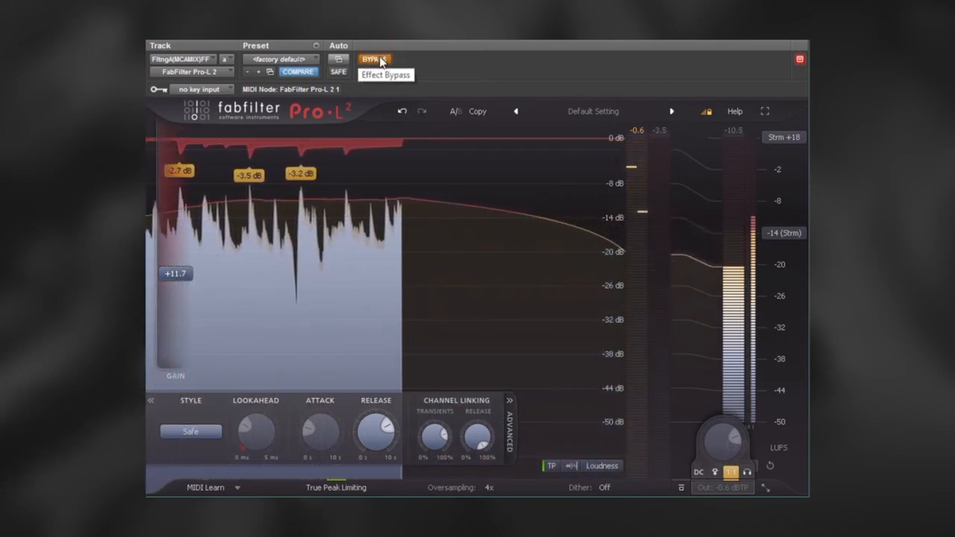
left_click(381, 60)
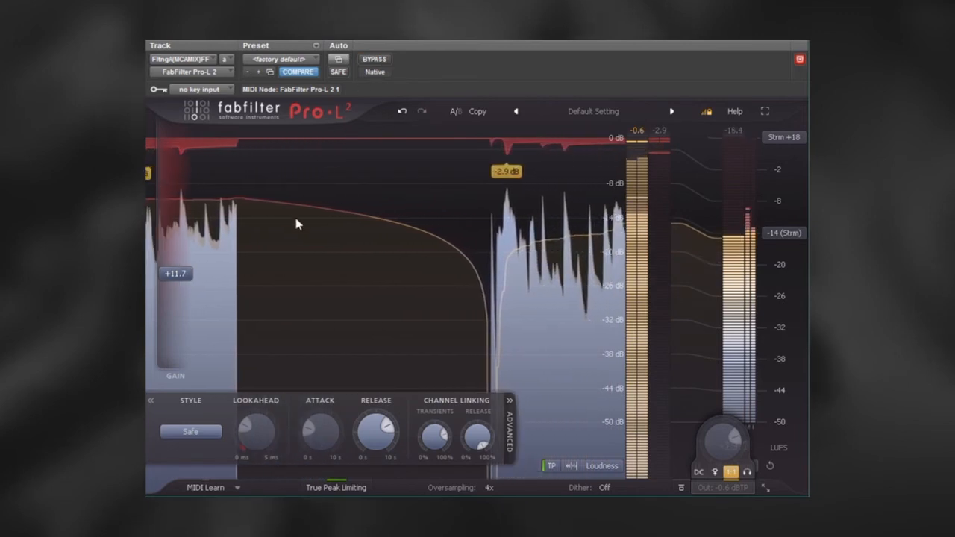
Lower the limiter's gain to +7.7 dB and switch the limiting style to Aggressive
left_click_drag(185, 273, 177, 307)
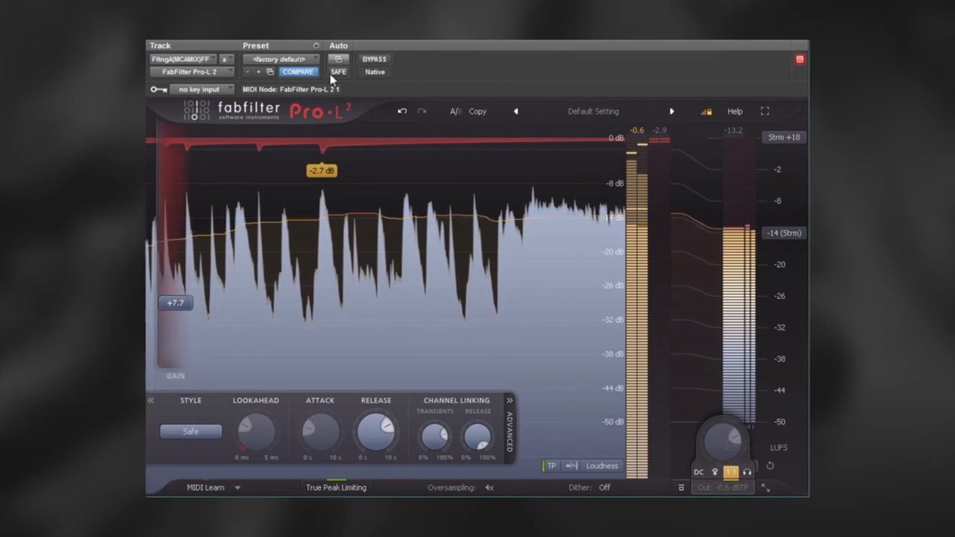
left_click(213, 433)
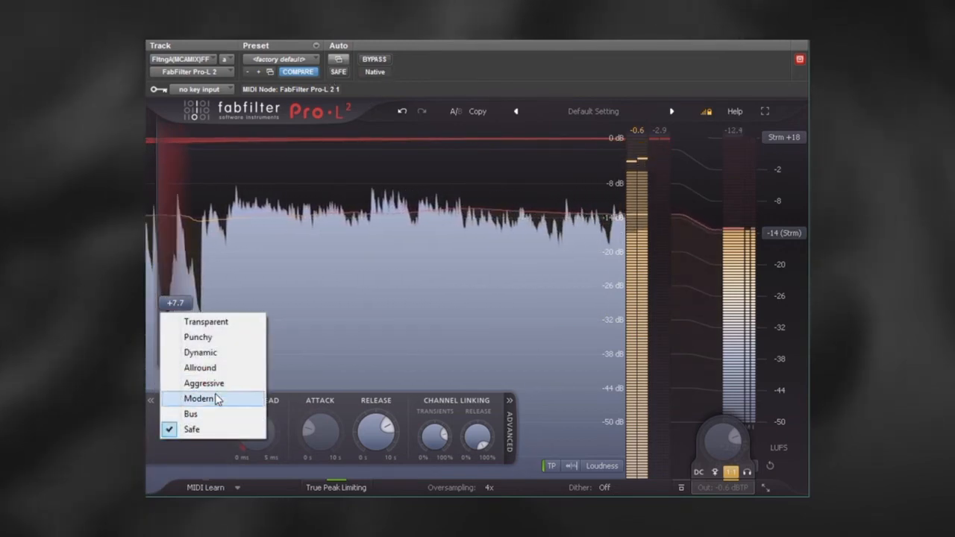
left_click(214, 385)
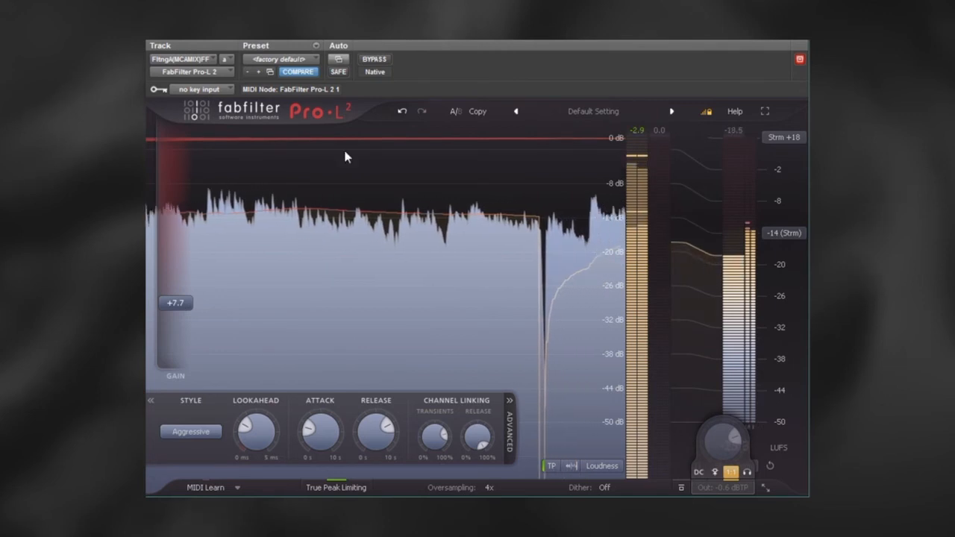
Compare the Aggressive style against the bypassed signal during playback
left_click(375, 60)
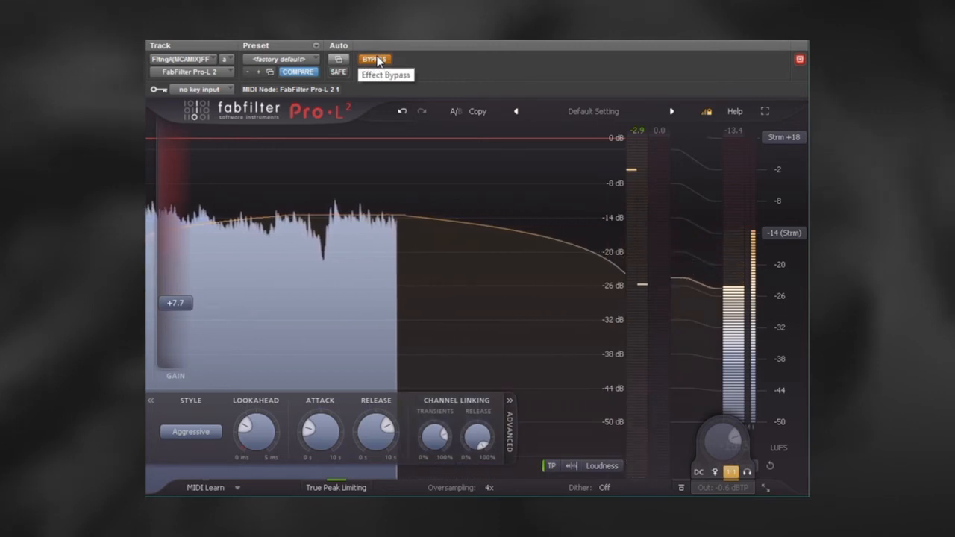
left_click(375, 60)
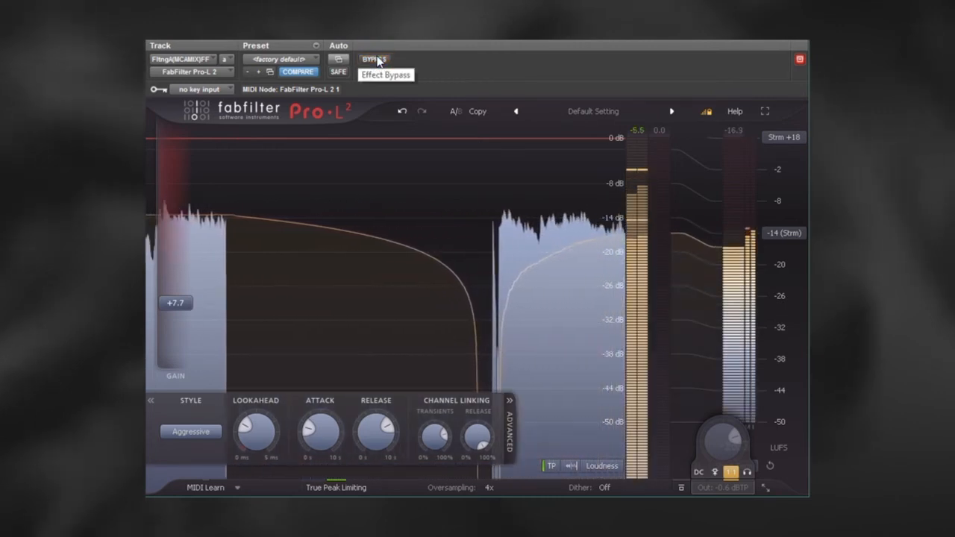
mouse_move(312, 431)
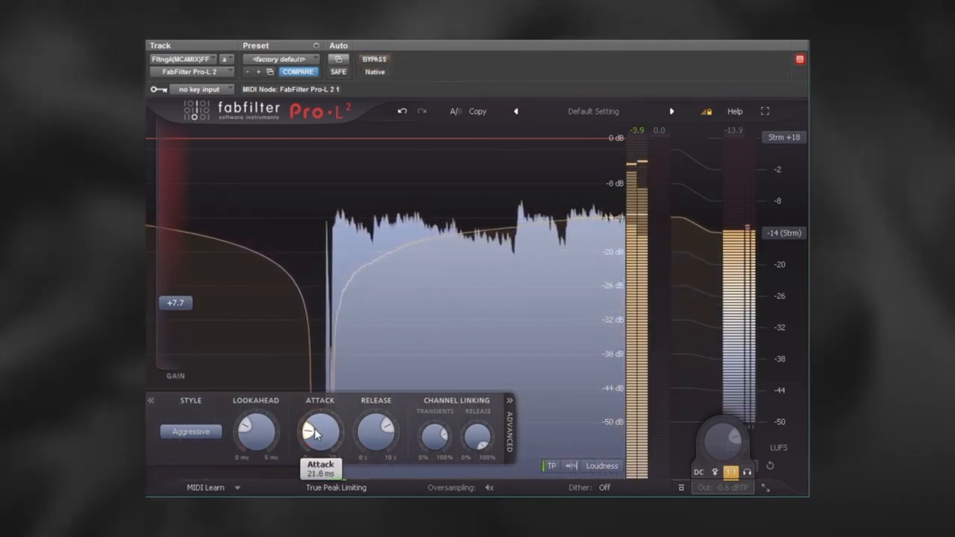
left_click(377, 59)
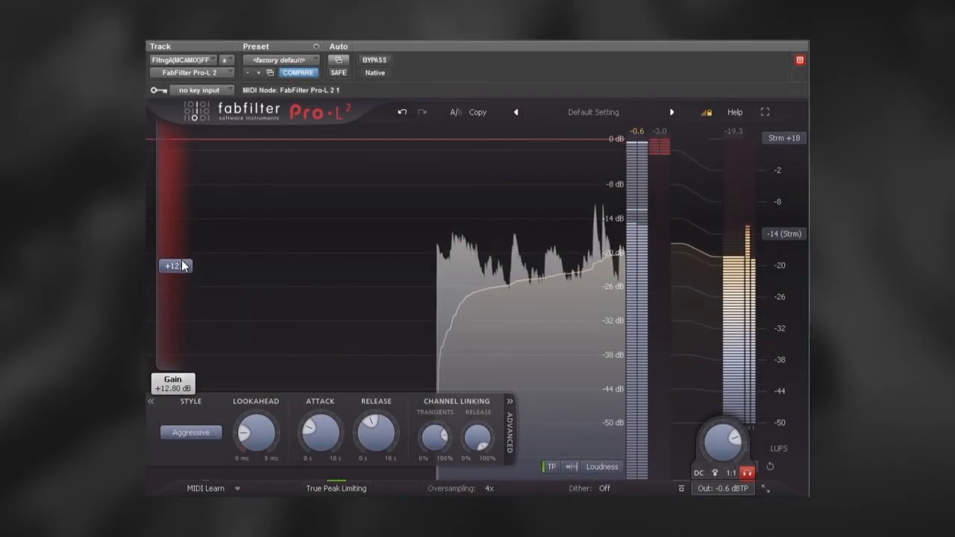
With limiting audition enabled, set the gain to +12.5 dB and switch the limiting style to Modern
mouse_move(184, 266)
left_mouse_down()
mouse_move(184, 250)
mouse_move(185, 268)
left_mouse_up()
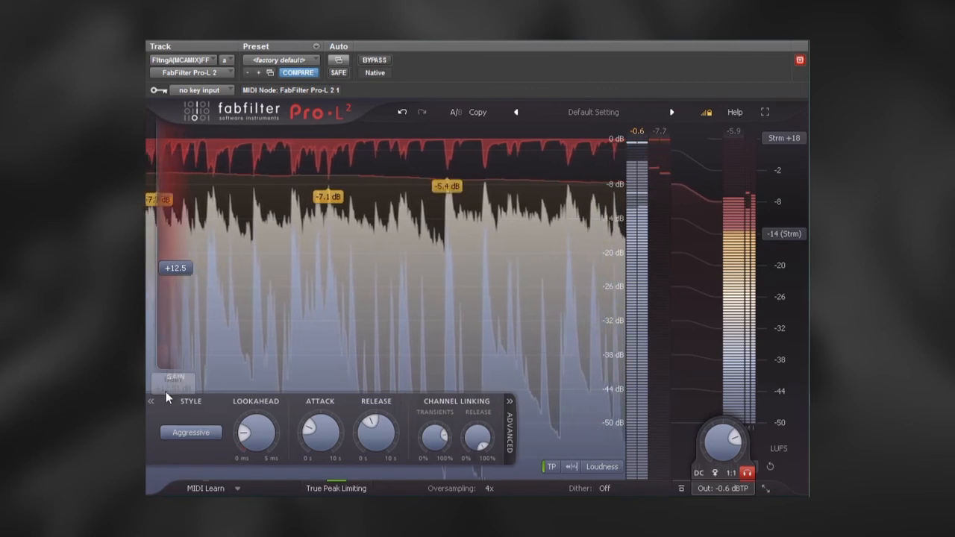
left_click(177, 433)
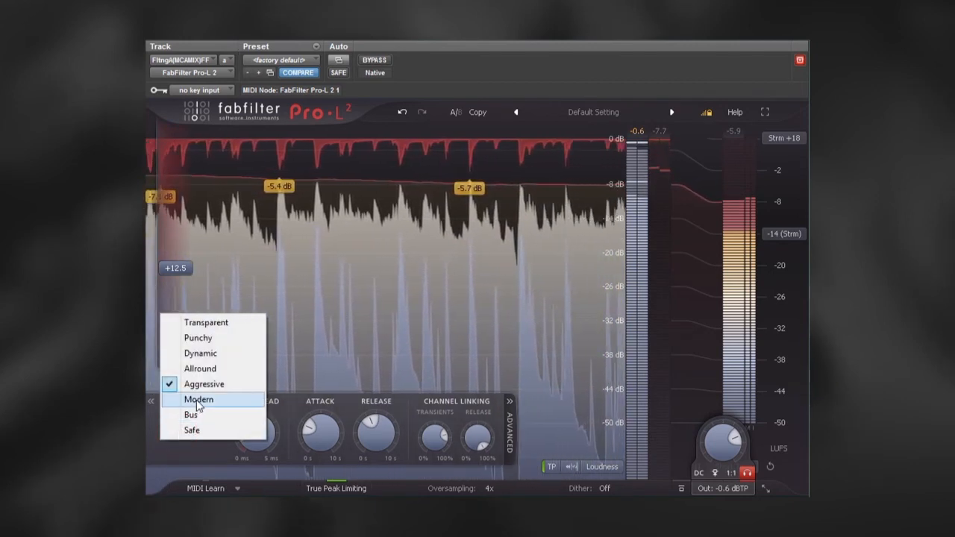
left_click(197, 398)
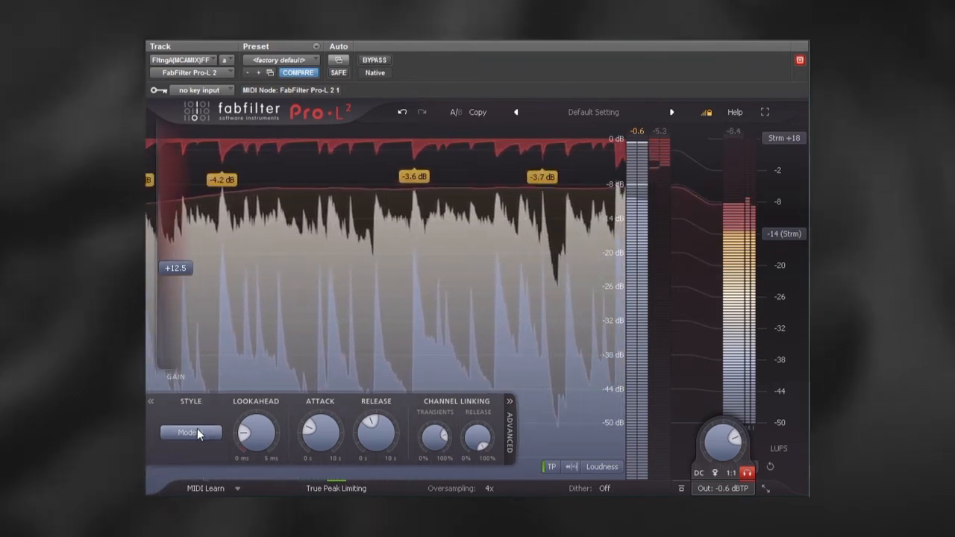
Switch the limiting style to Safe and raise the limiter's gain to +15.5 dB
left_click(200, 431)
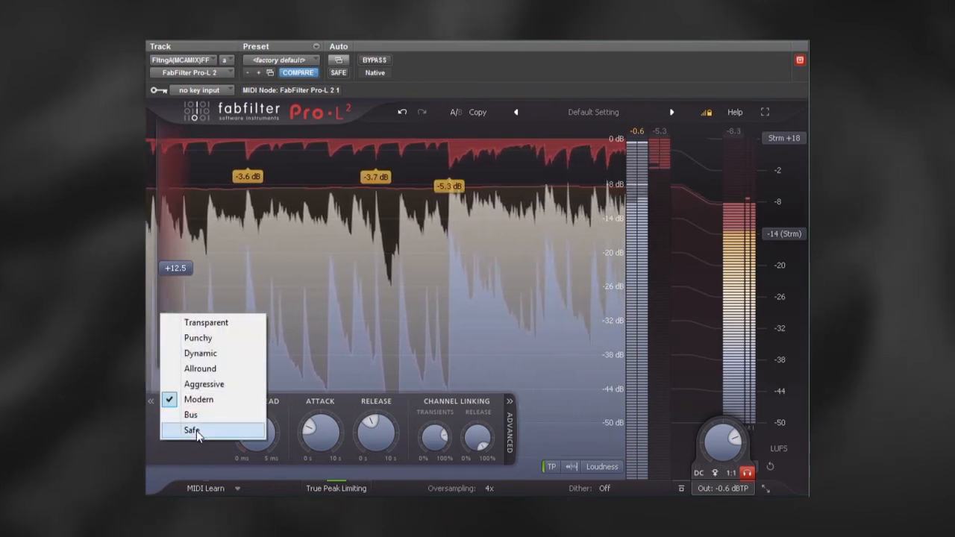
left_click(196, 430)
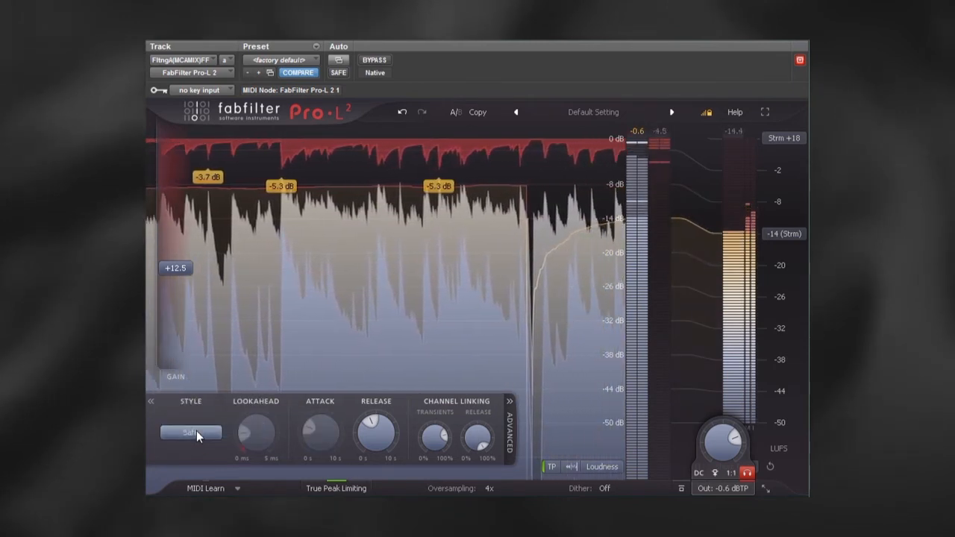
mouse_move(161, 308)
left_click_drag(170, 273, 171, 233)
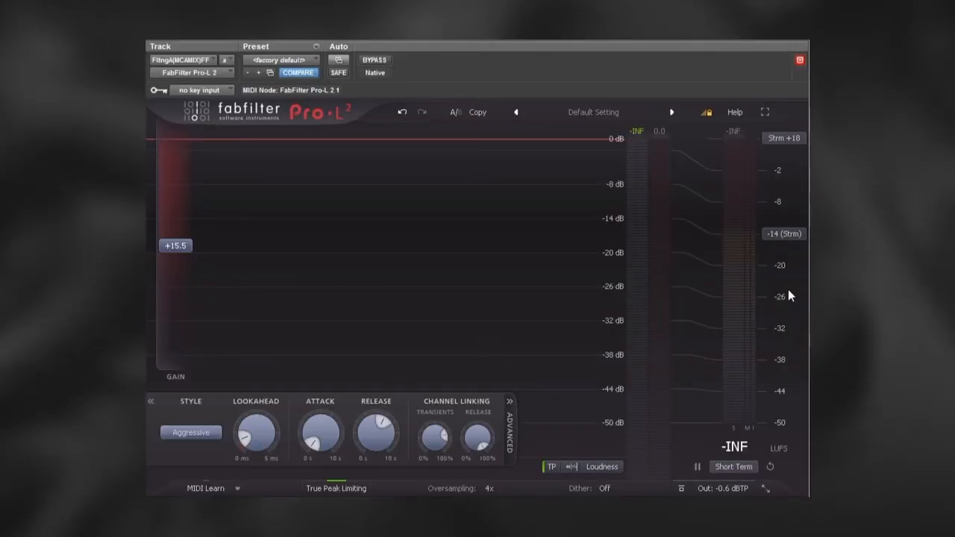
Review the available loudness target levels for the meter, leaving -14 LUFS (Streaming) selected
left_click(785, 235)
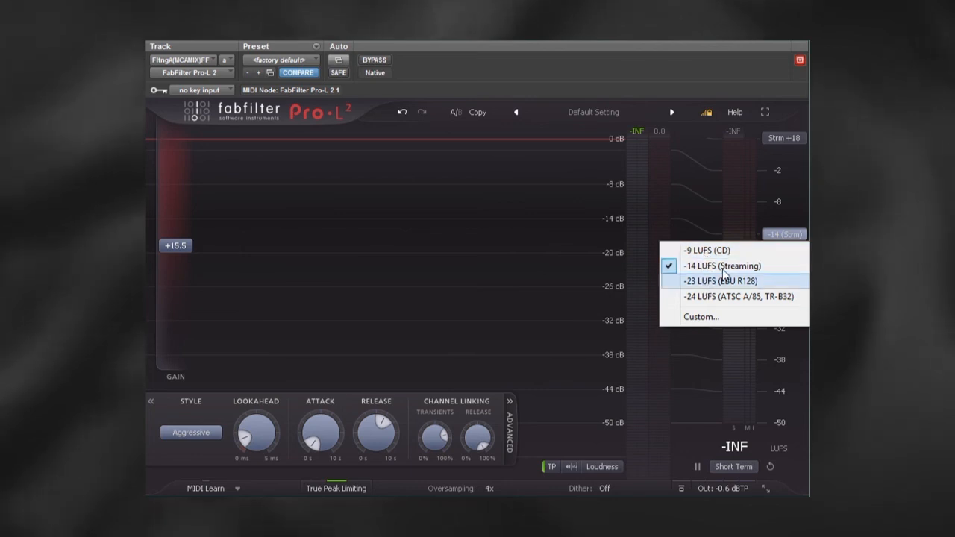
key("Escape")
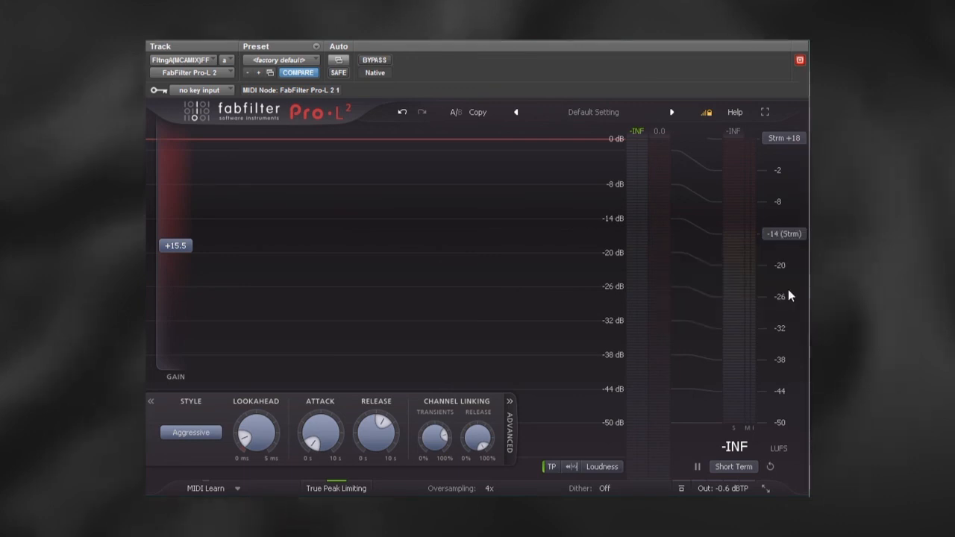